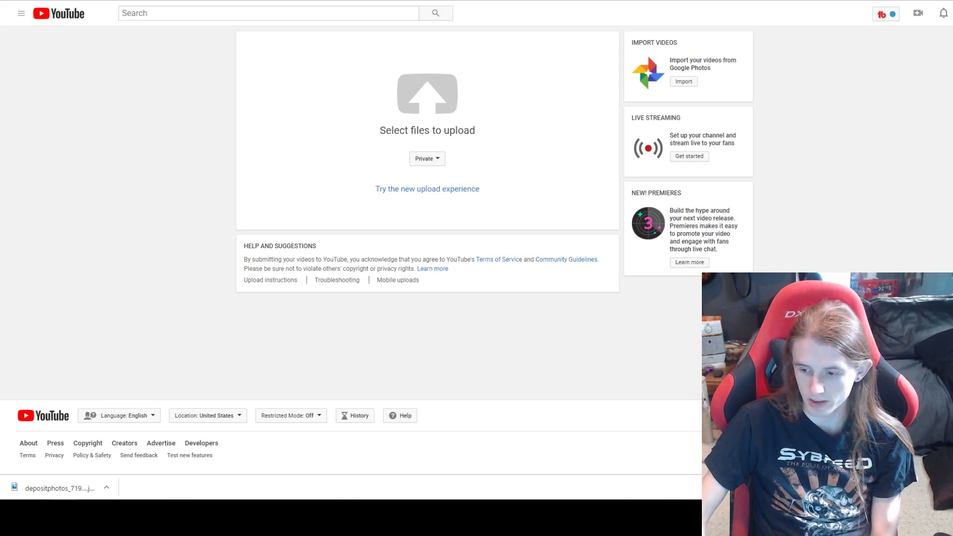
drag(540, 146, 417, 91)
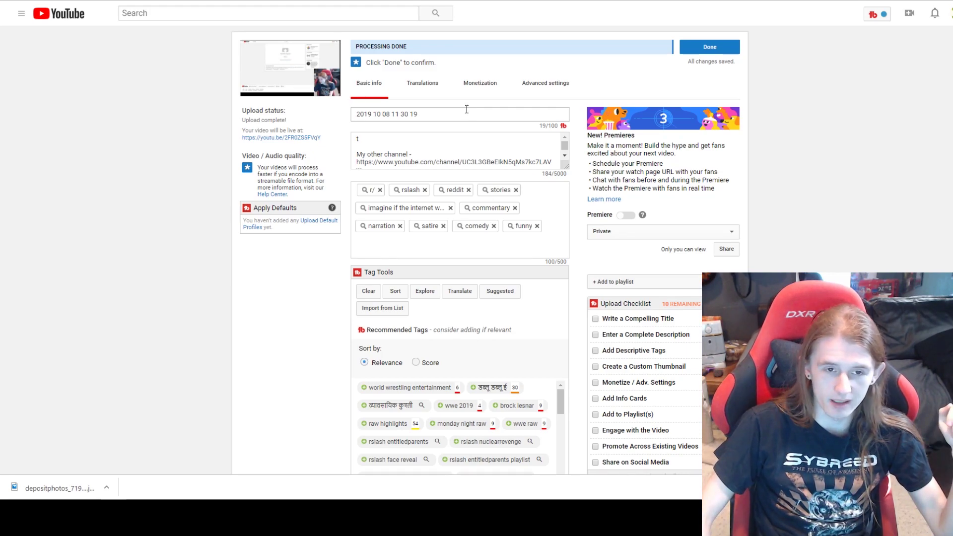
Check the uploaded video's title and its visibility options, keeping it set to Private.
triple_click(434, 118)
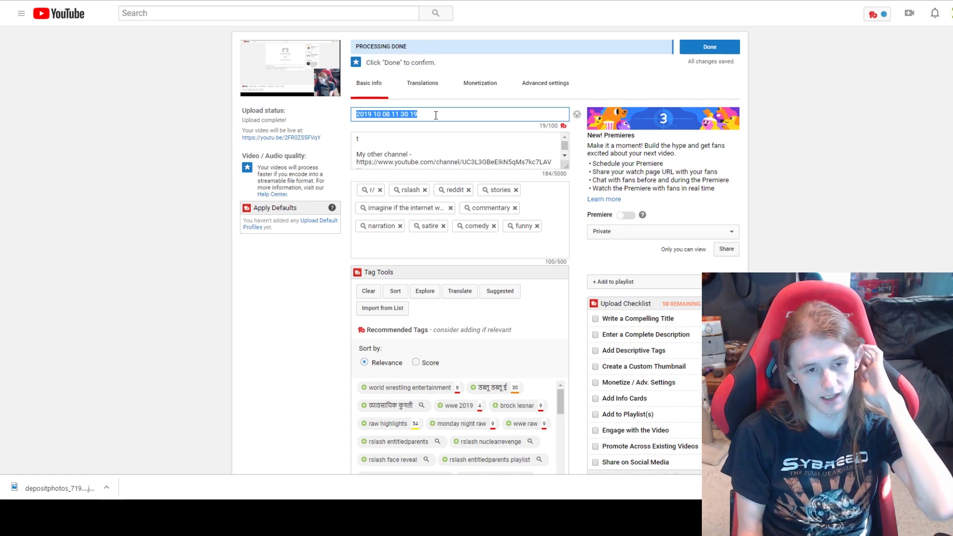
click(642, 235)
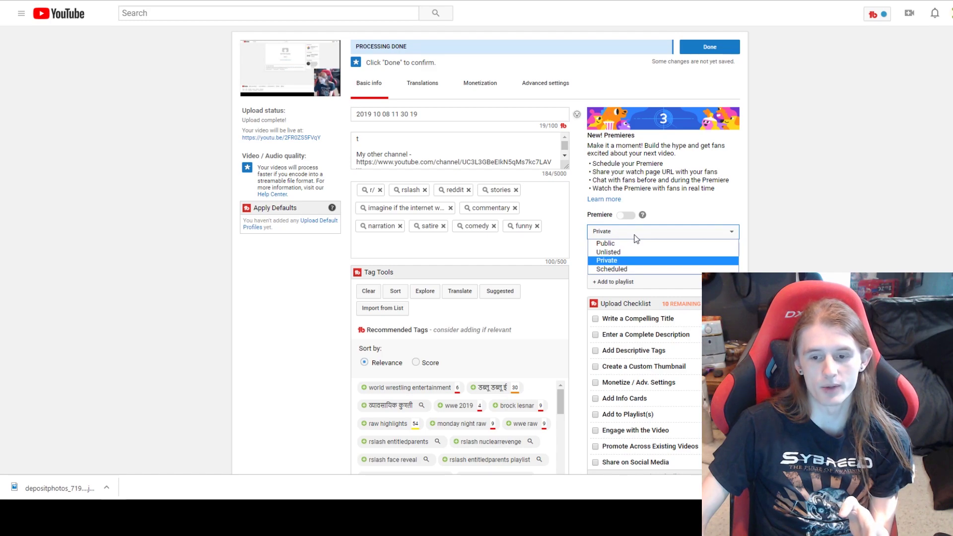
click(637, 238)
click(614, 231)
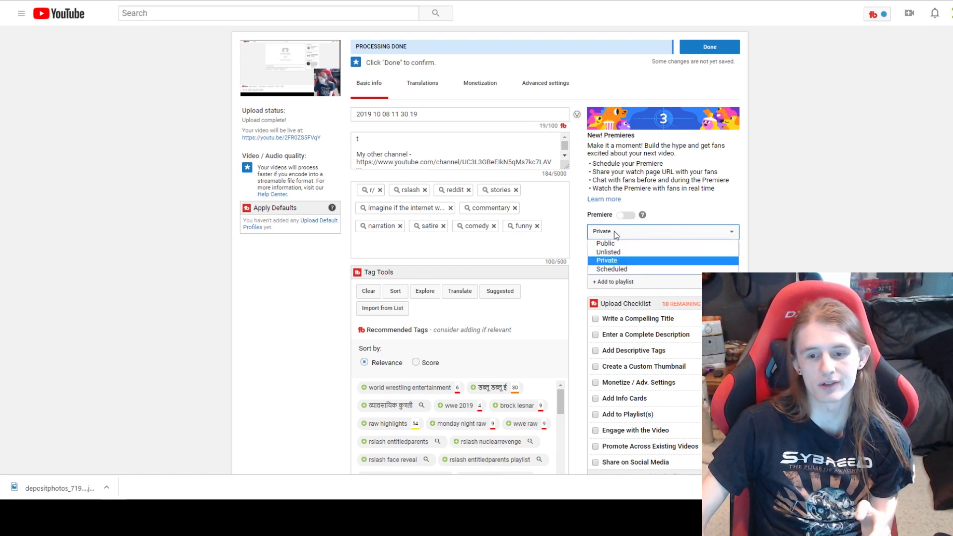
click(666, 233)
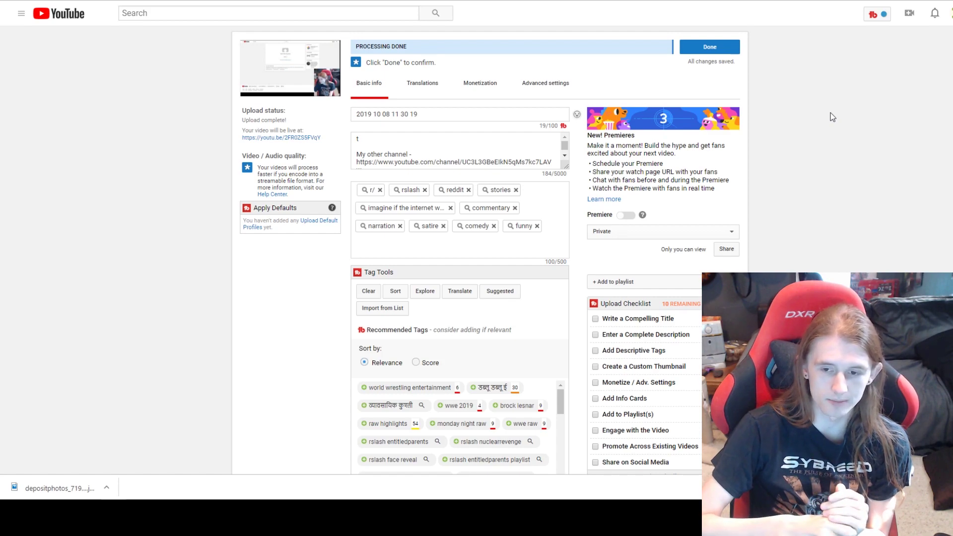
Replace the video's title with "I found a corpse in the forest".
key(Tab)
text(I f)
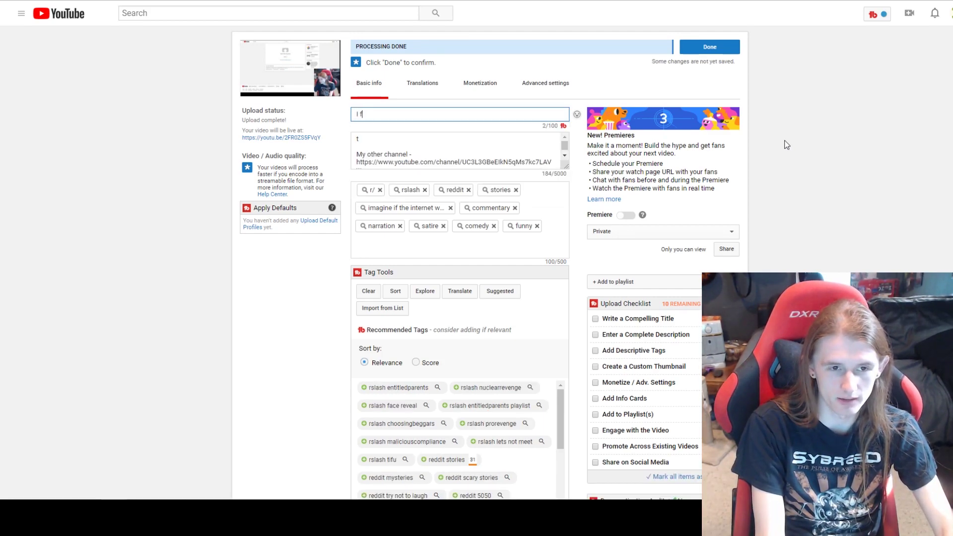
text(ound a corpse)
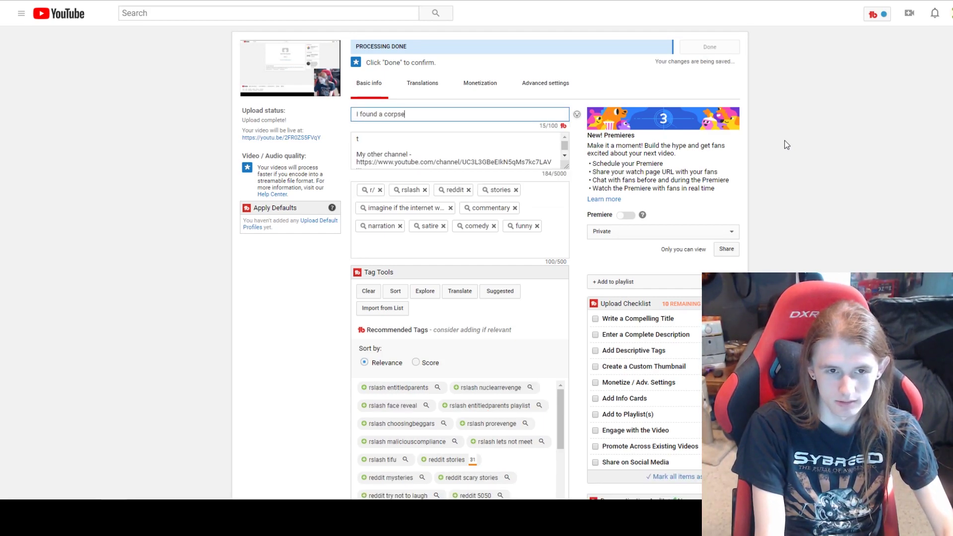
text( in the forest)
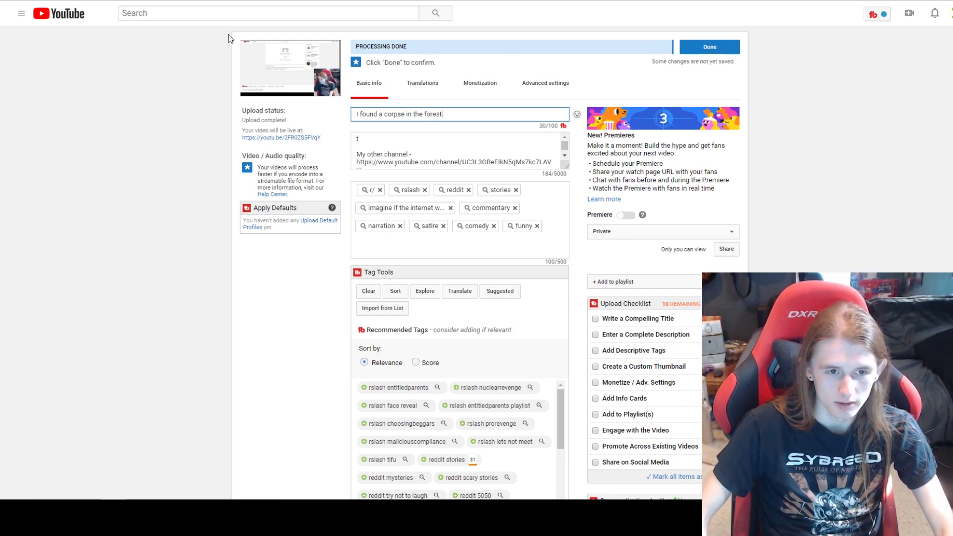
Change the first line of the video's description to "This is my test video".
click(352, 138)
text(This)
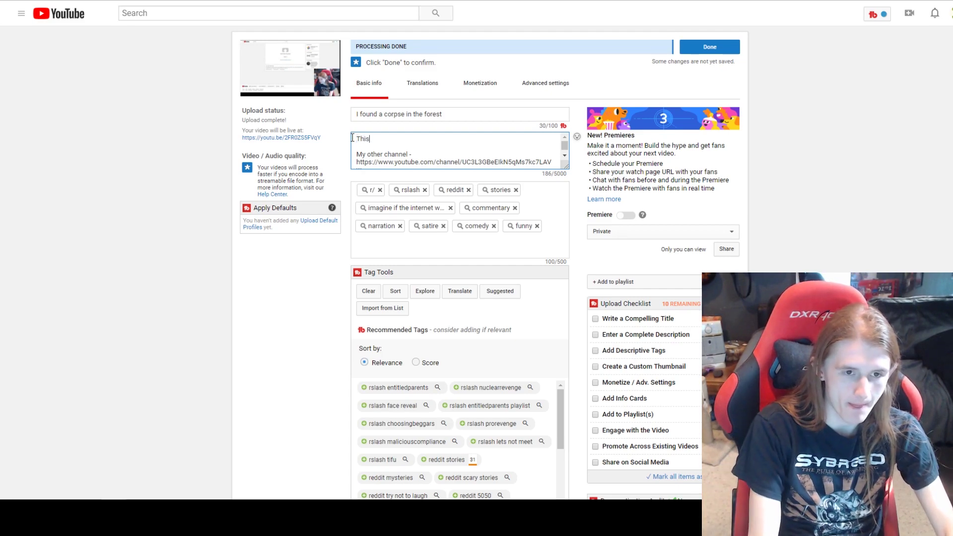
text( is my test video)
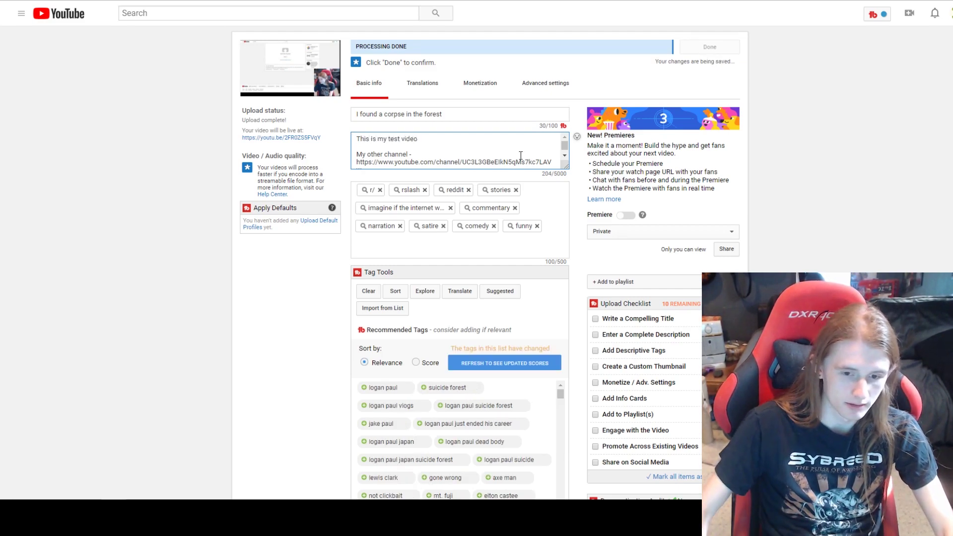
click(438, 256)
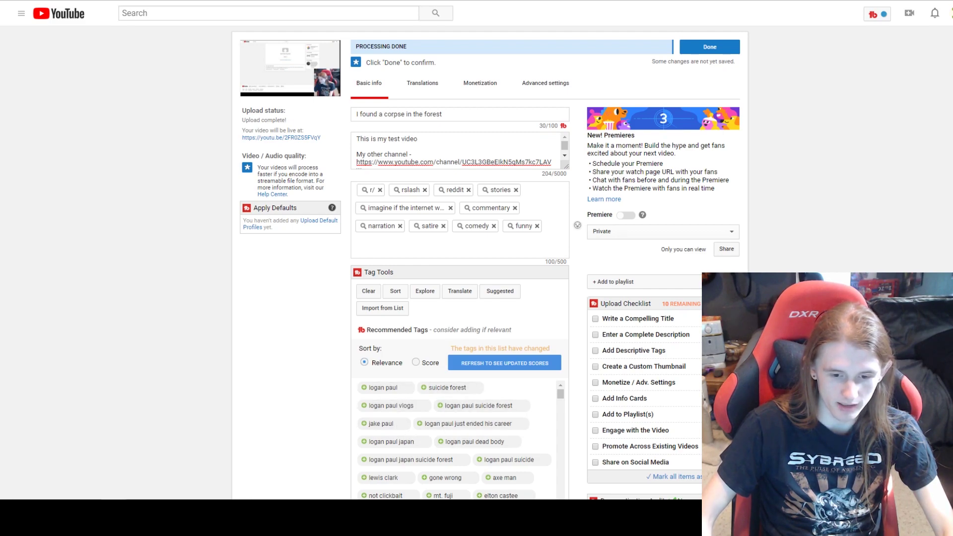
Add the "GETTING DEMONETIZED SUCKS!" image of the angry man as the video's custom thumbnail.
scroll(821, 120, down, 9)
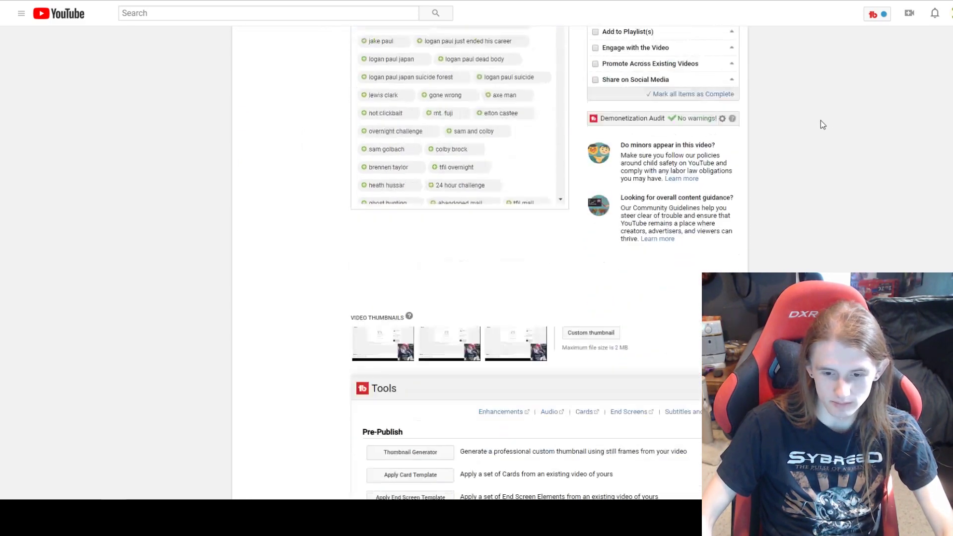
click(606, 255)
double_click(234, 65)
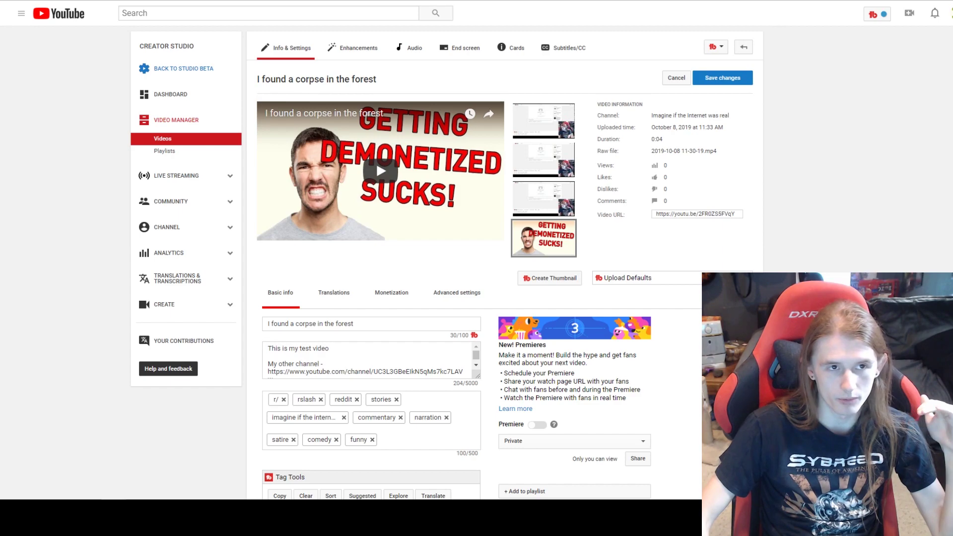
Switch to the YouTube Demonetization Words spreadsheet and browse the Confirmed Demonetized Words list.
key(ctrl+Tab)
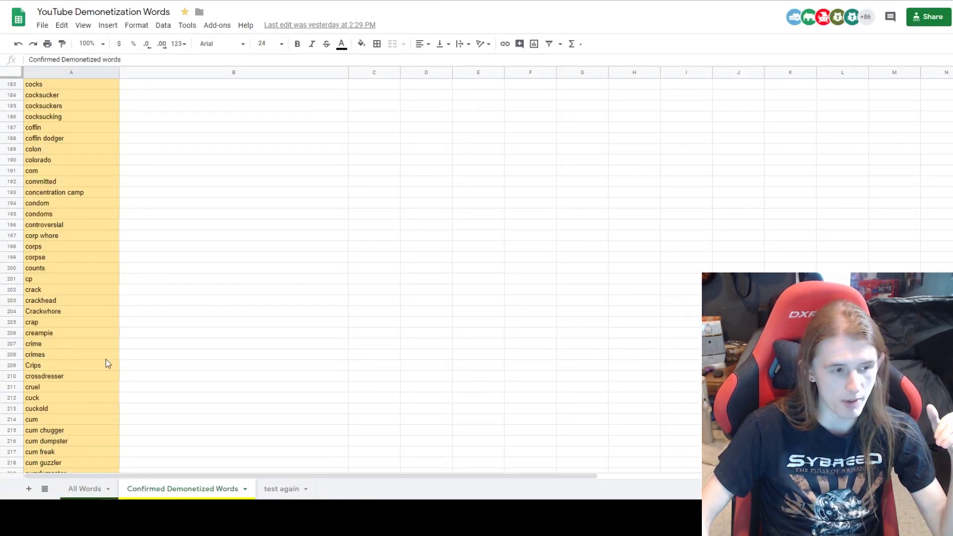
scroll(109, 390, down, 8)
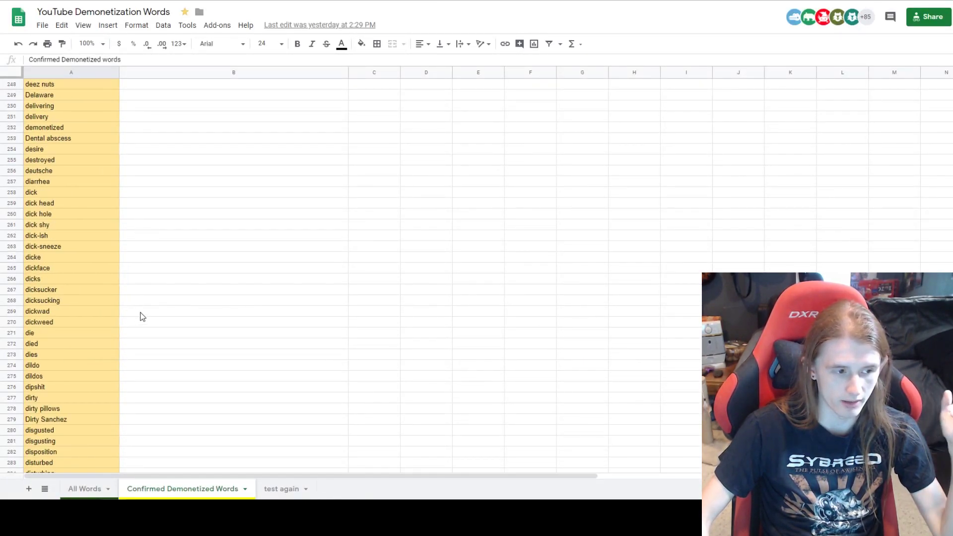
scroll(139, 308, up, 20)
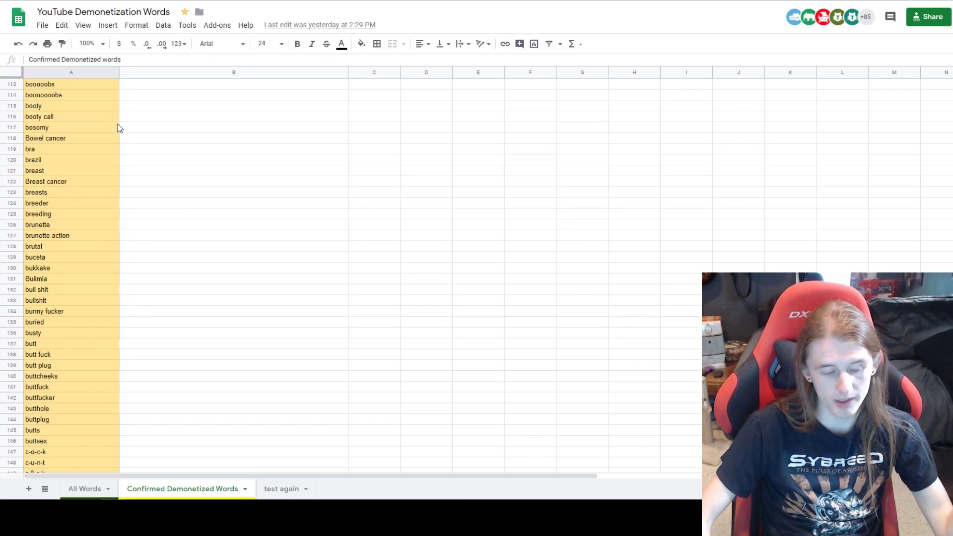
scroll(103, 203, down, 15)
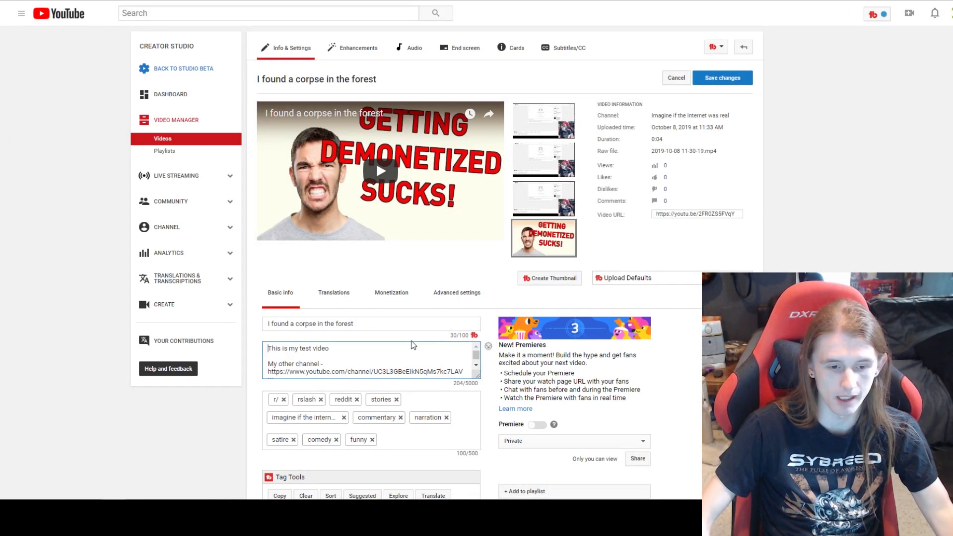
Check the video's title for risky words and look up "corpse" in the Confirmed Demonetized Words list.
click(358, 328)
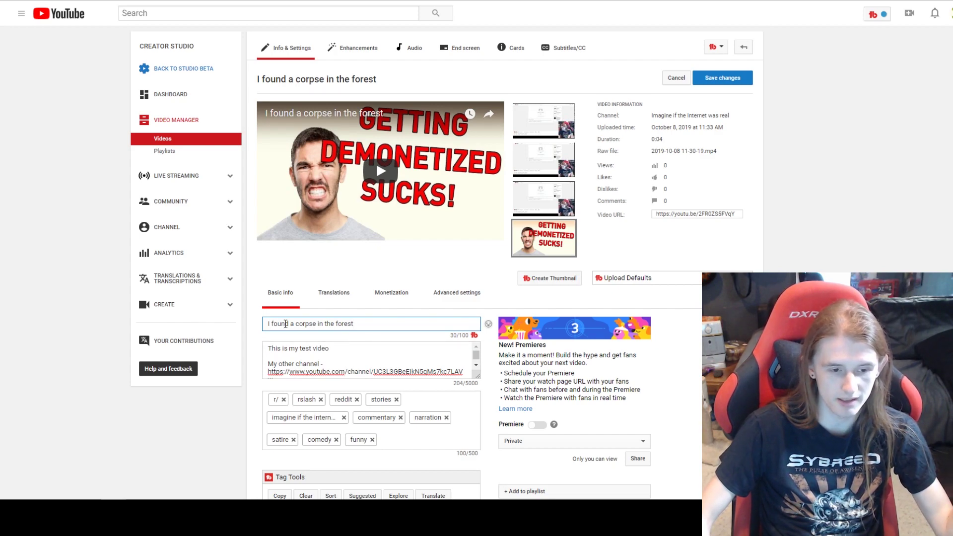
drag(296, 326, 314, 327)
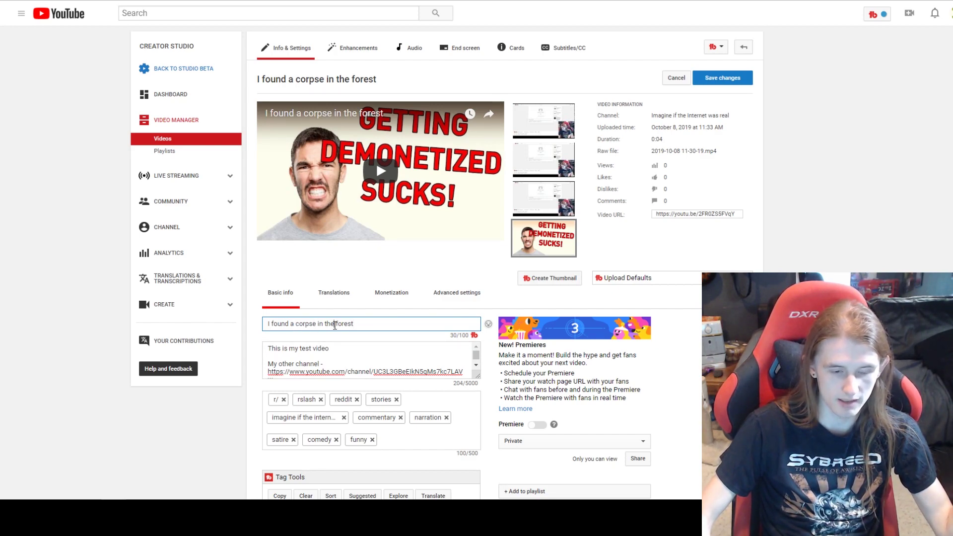
key(alt+Tab)
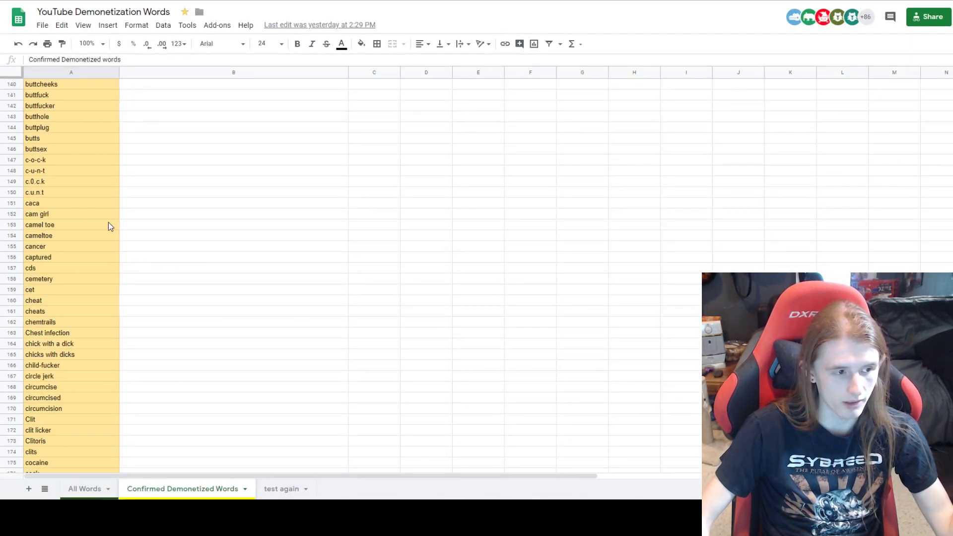
scroll(109, 222, down, 8)
click(55, 288)
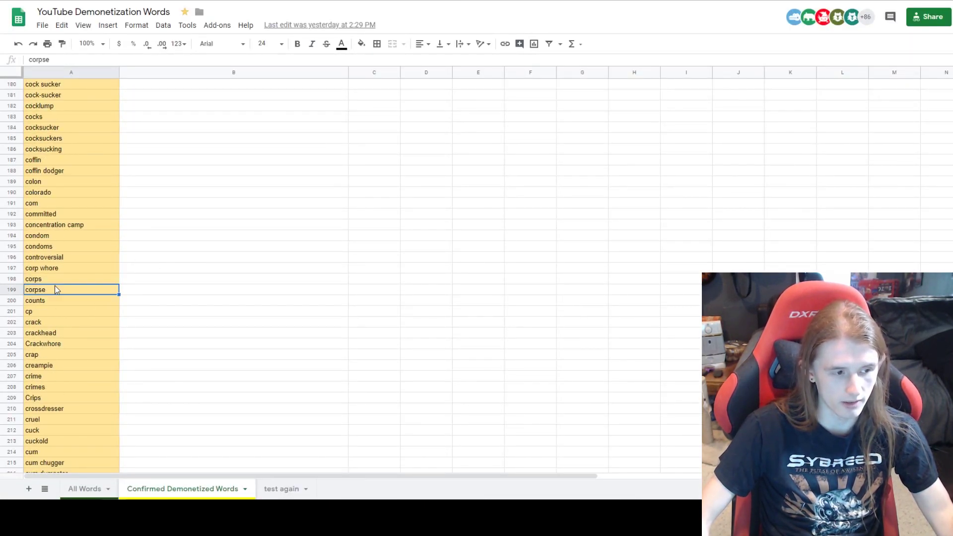
Return to the YouTube video editor and highlight the word "corpse" in the title, leaving the text unedited.
key(alt+Tab)
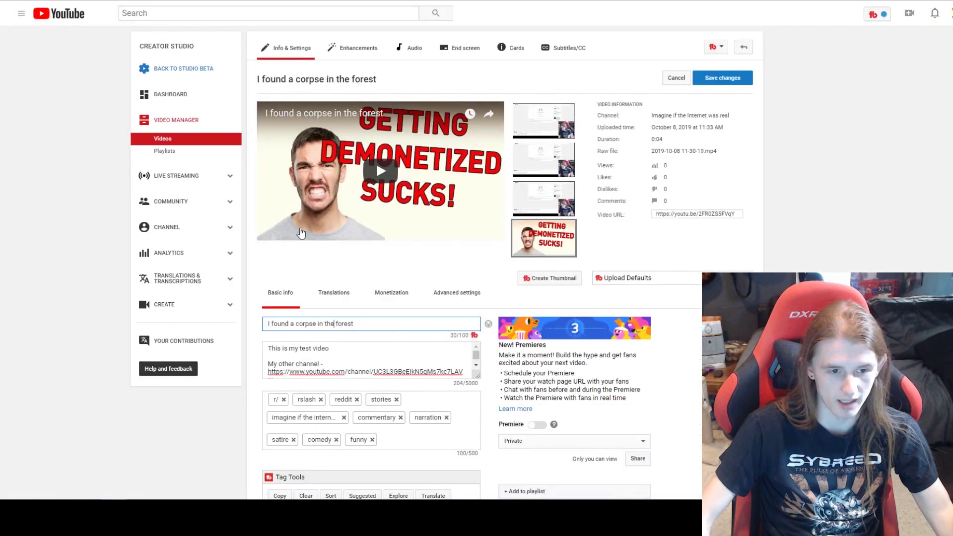
double_click(306, 323)
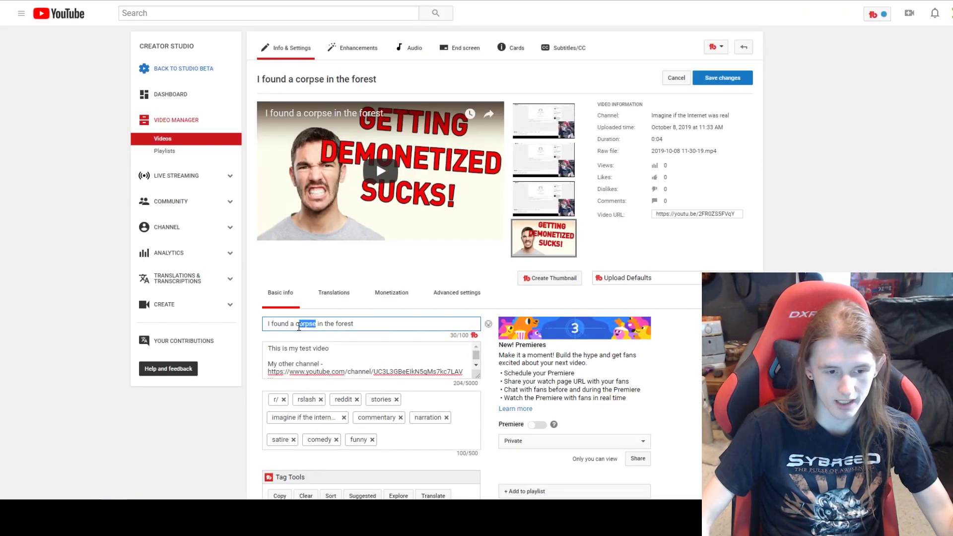
click(373, 325)
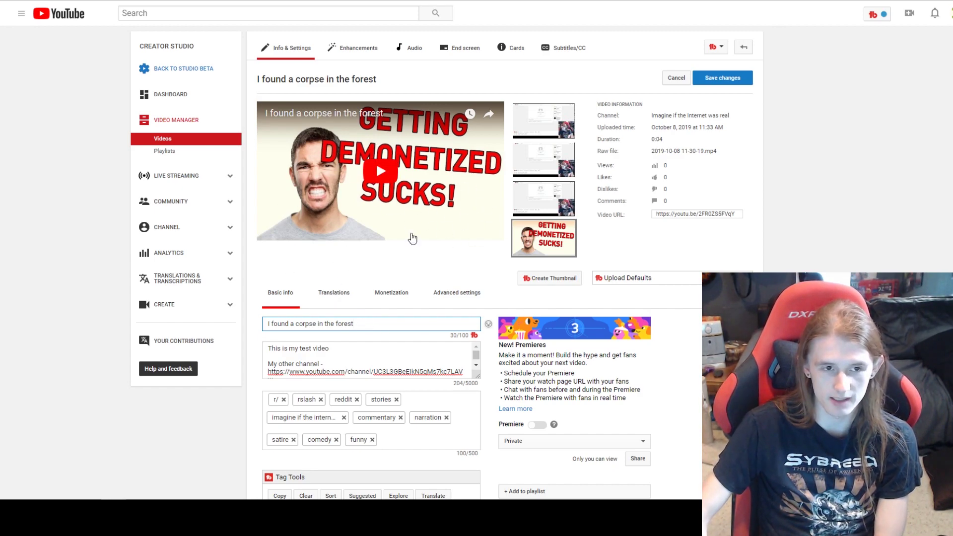
click(385, 269)
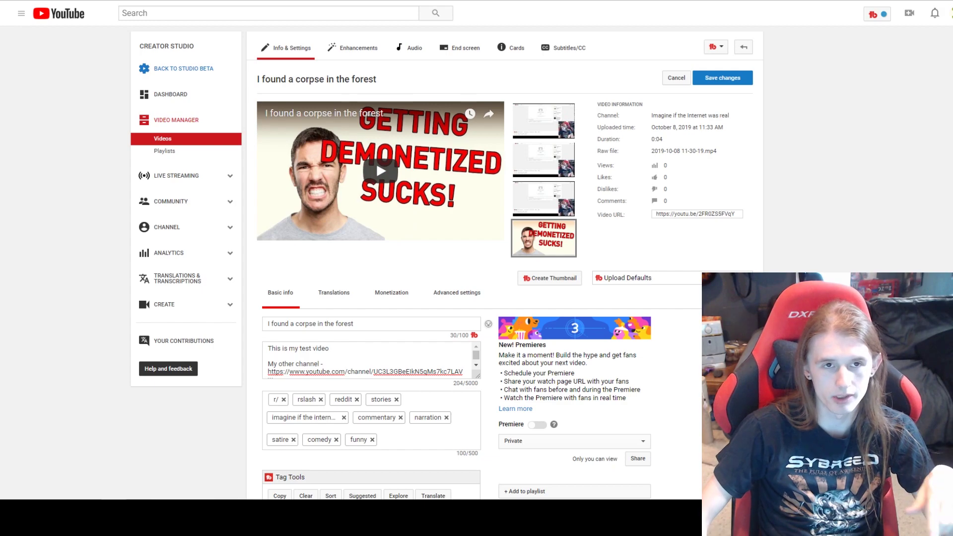
Search Google for "vision ai" in a new browser tab and open the Google Cloud Vision AI page.
key(ctrl+t)
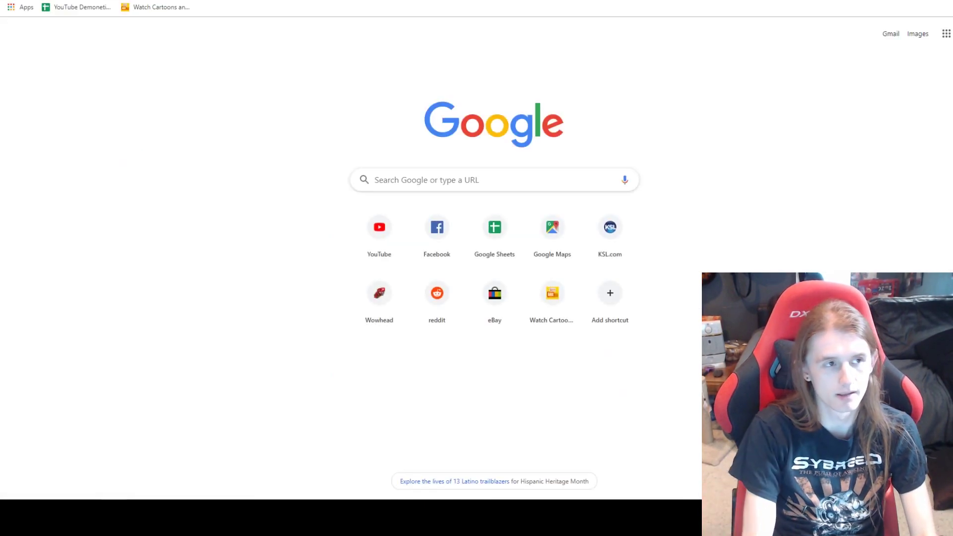
text(vision ai)
key(Return)
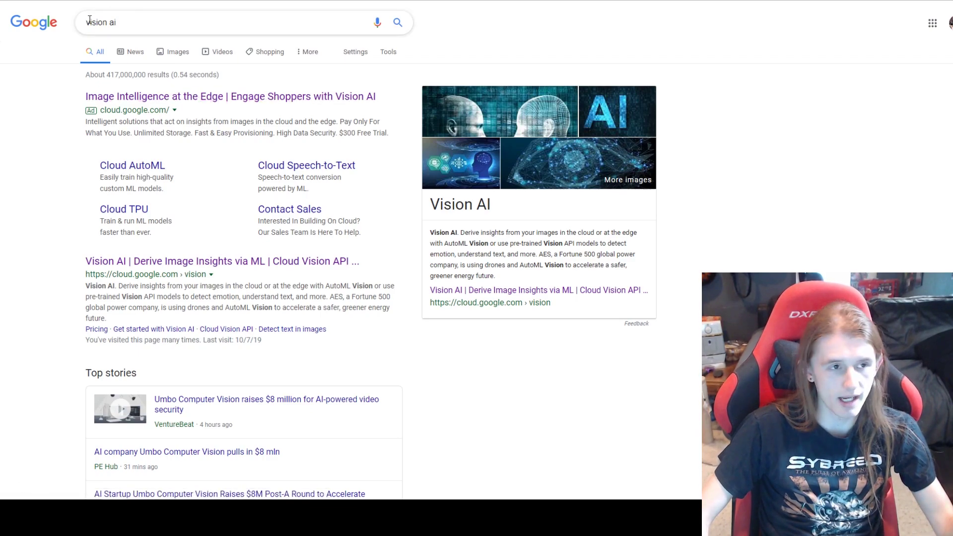
click(219, 100)
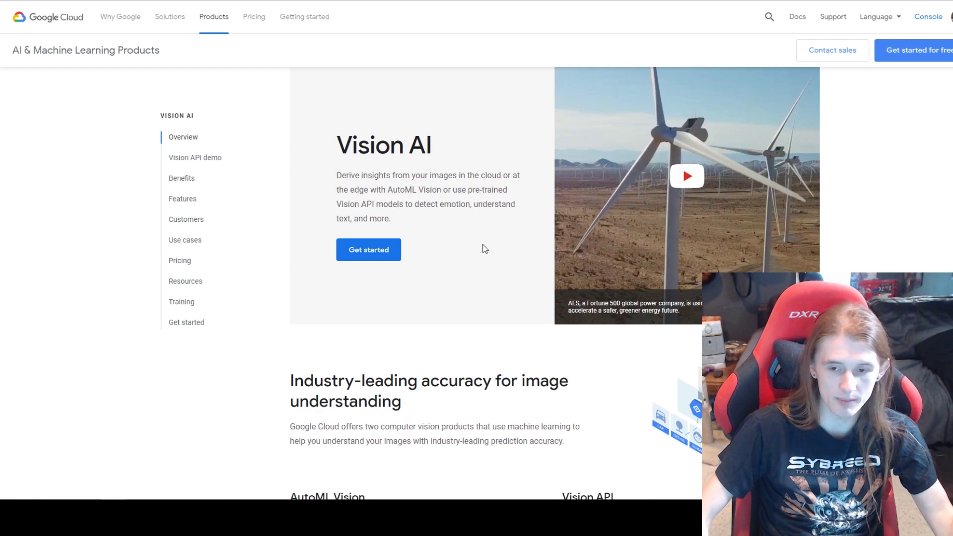
Submit the thumbnail depositphotos_71910529-stock-photo-close-up-of-an-angry.jpg to the Vision API demo and complete the robot check.
scroll(447, 257, down, 4)
scroll(456, 255, down, 4)
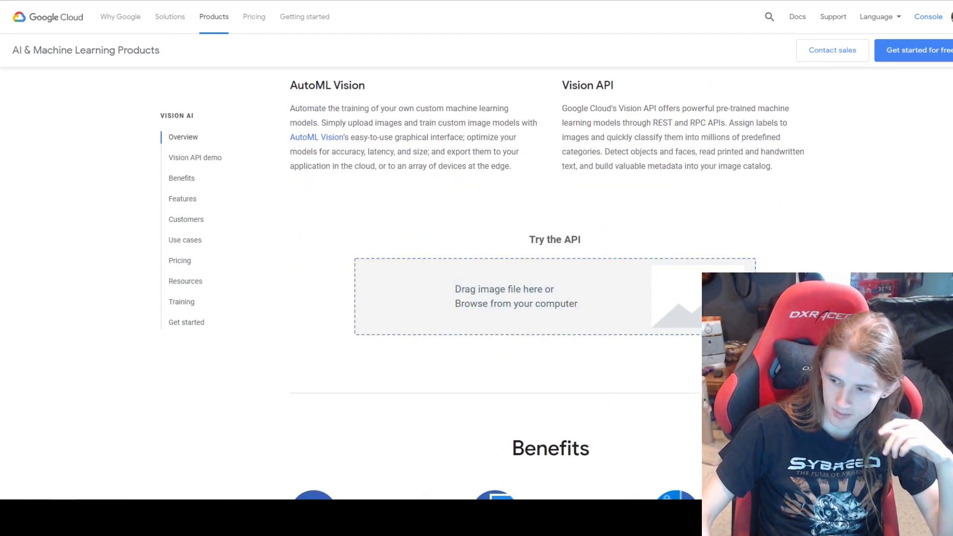
drag(700, 208, 536, 288)
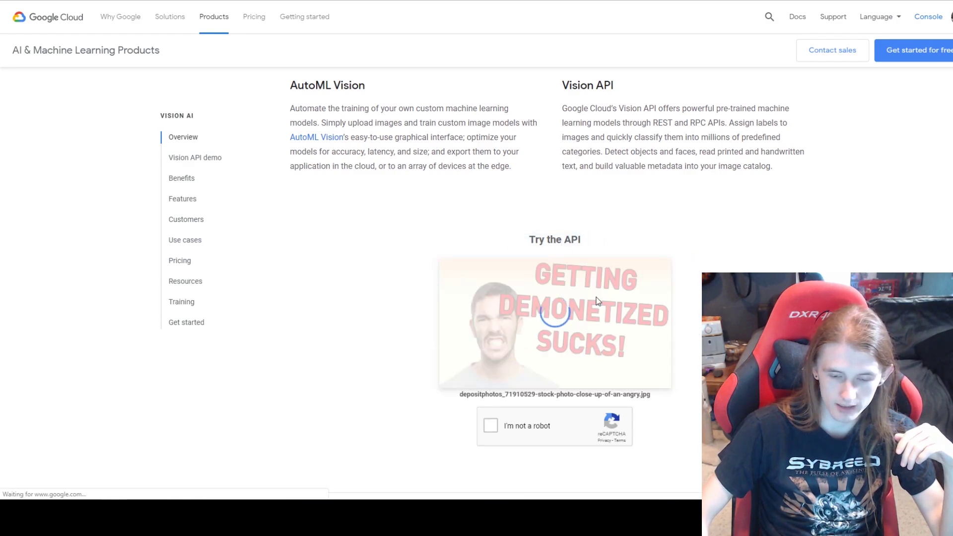
click(490, 426)
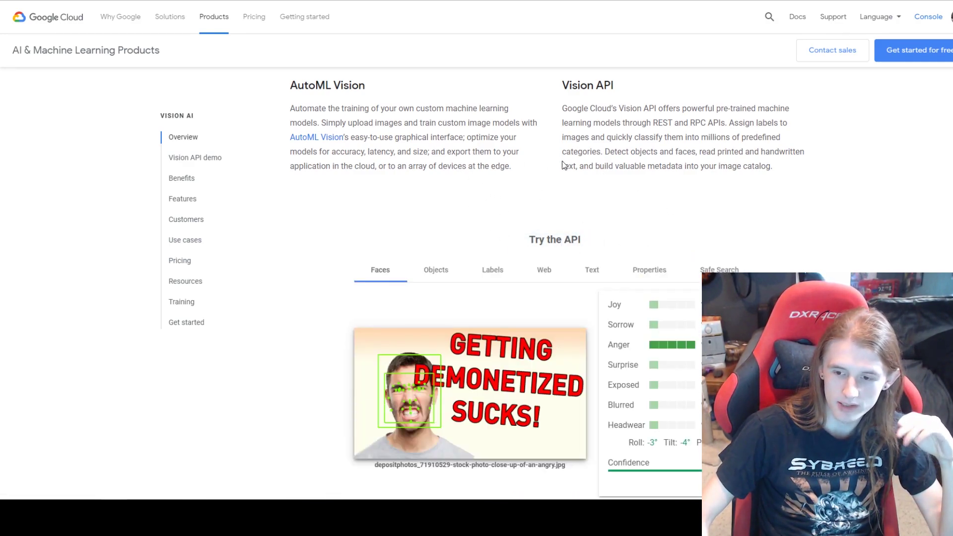
Examine the thumbnail's Objects, Faces and Safe Search results in the Vision API demo.
scroll(563, 162, down, 2)
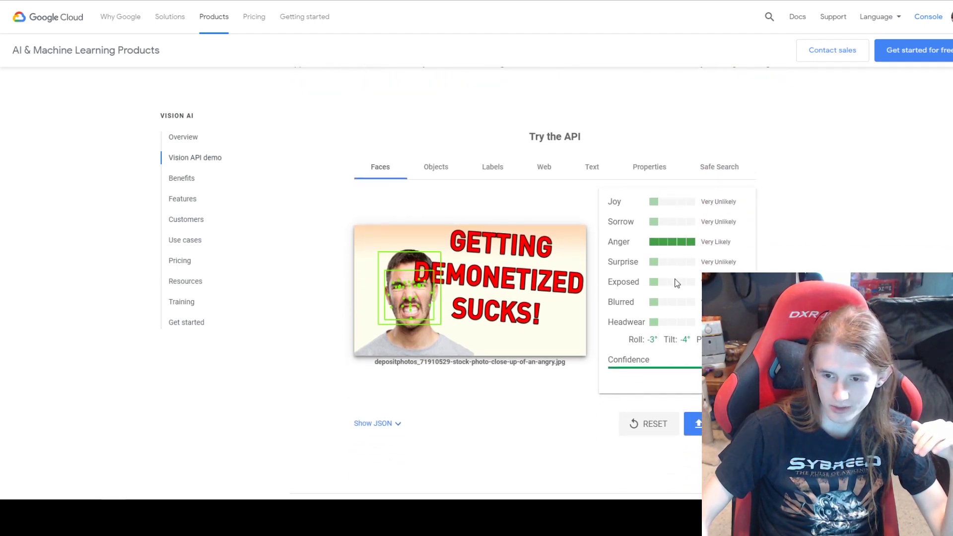
click(435, 174)
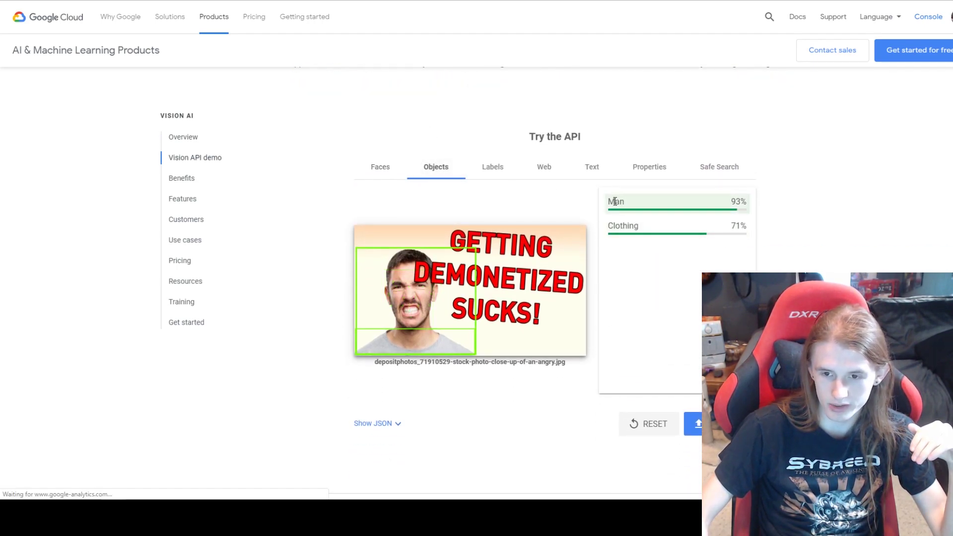
click(395, 172)
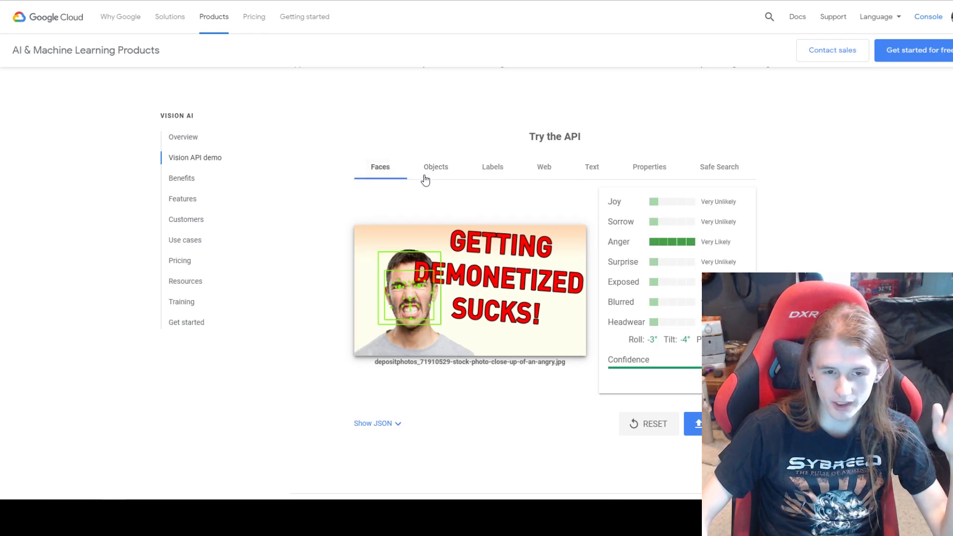
click(723, 173)
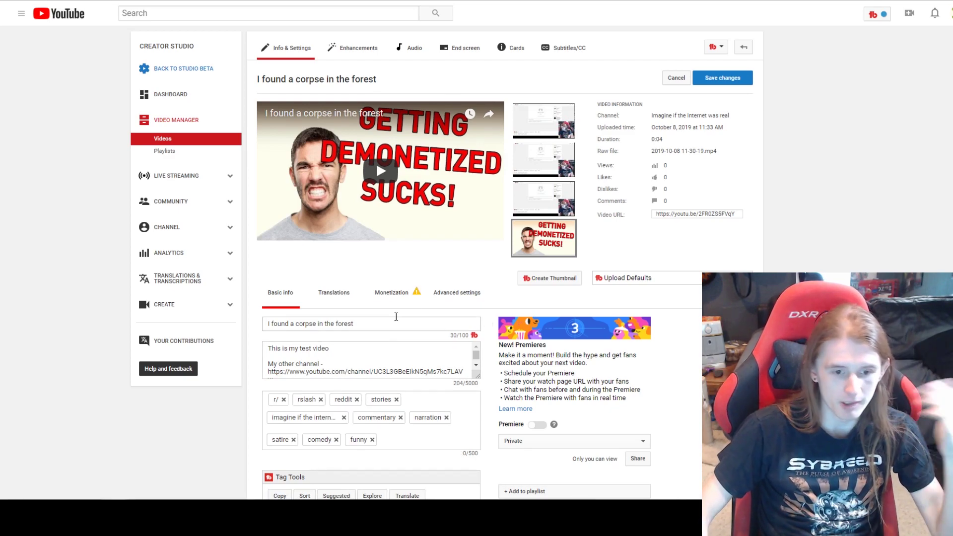
Check the test video's monetization status, then return to its basic info and highlight the word "corpse" in the title.
click(392, 293)
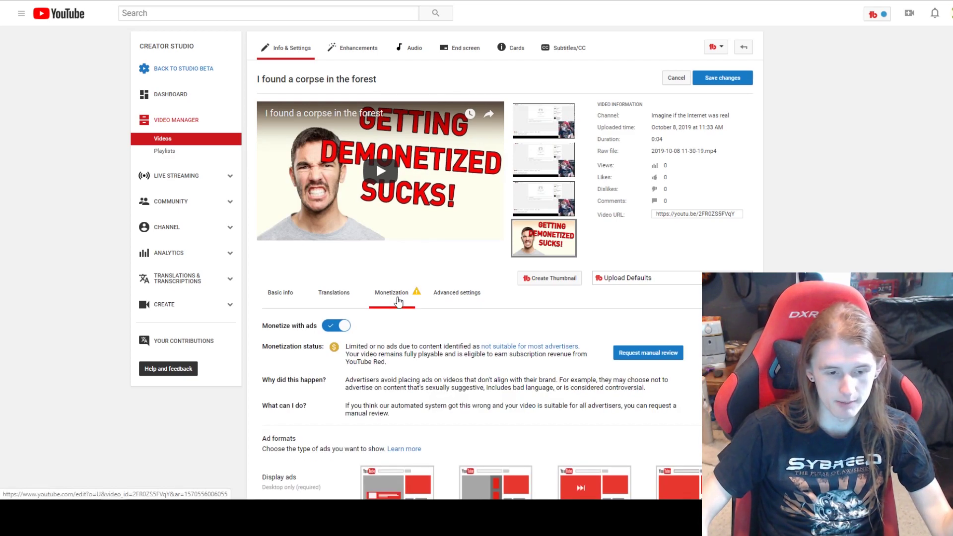
click(292, 304)
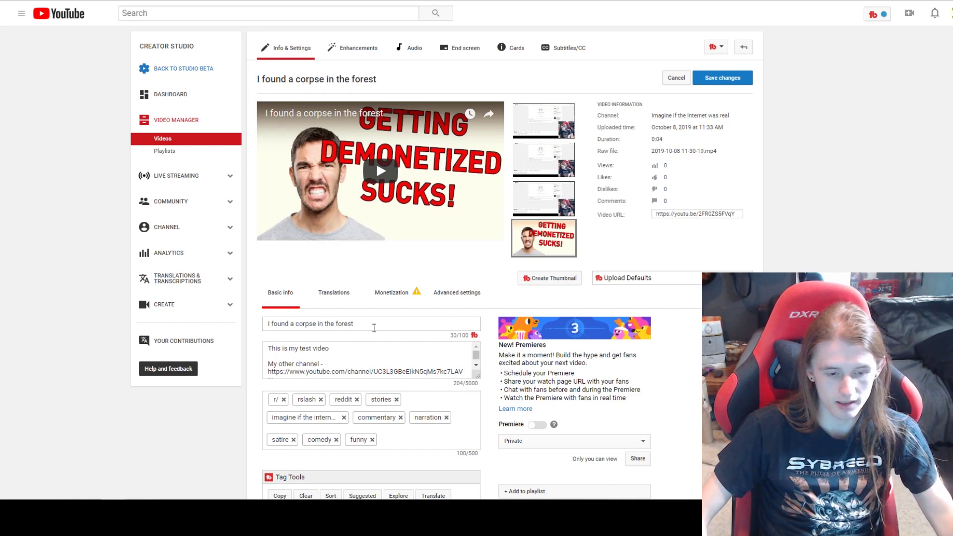
double_click(375, 328)
click(298, 324)
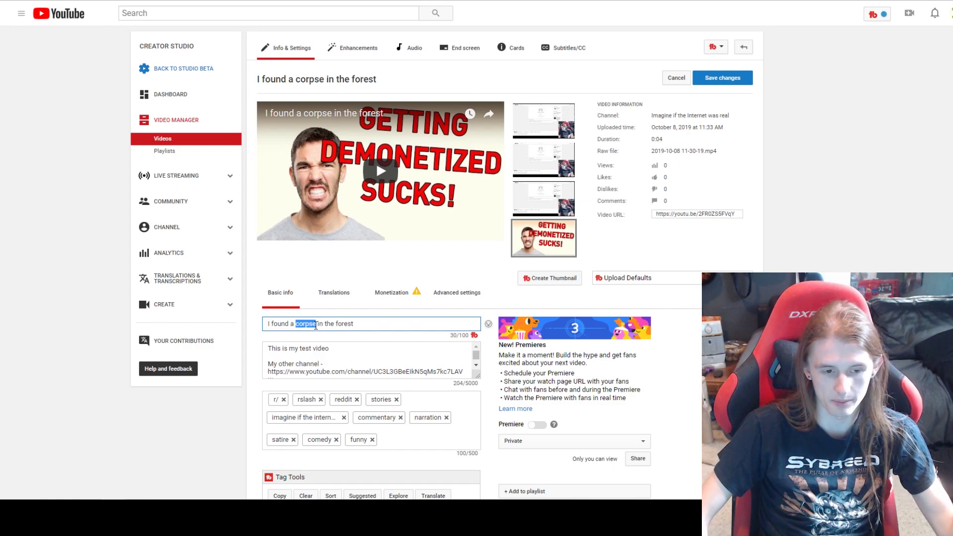
Replace the whole video title with "title", save the changes and check the monetization status.
click(352, 323)
triple_click(348, 324)
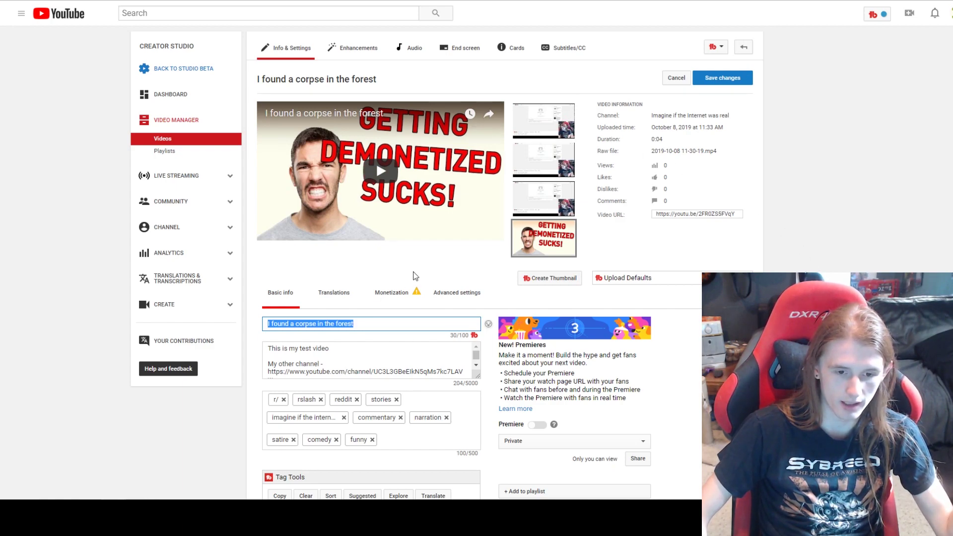
text(title)
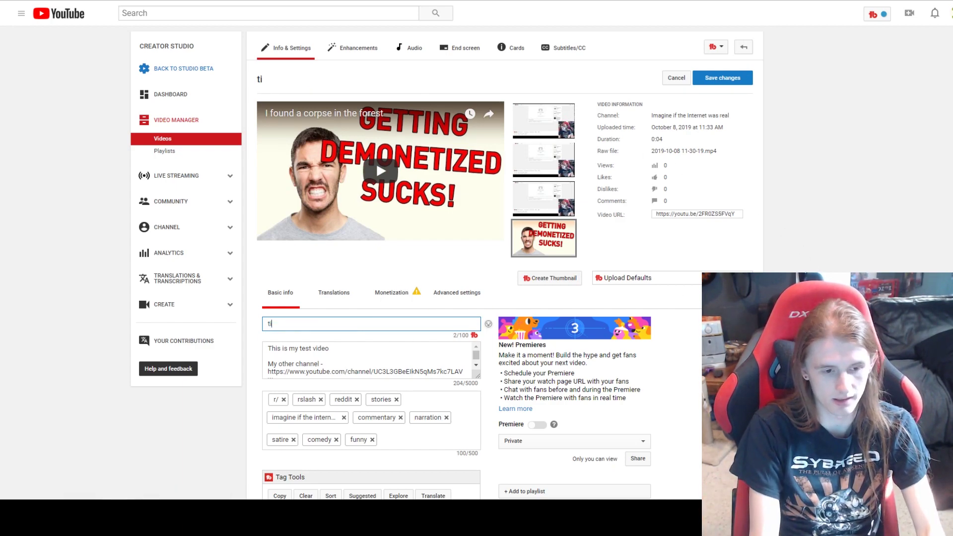
click(734, 79)
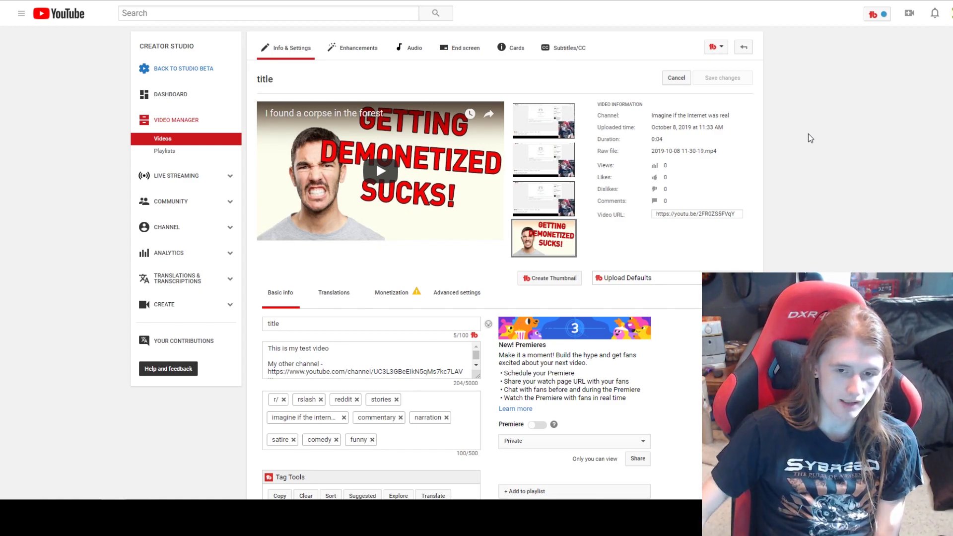
click(396, 298)
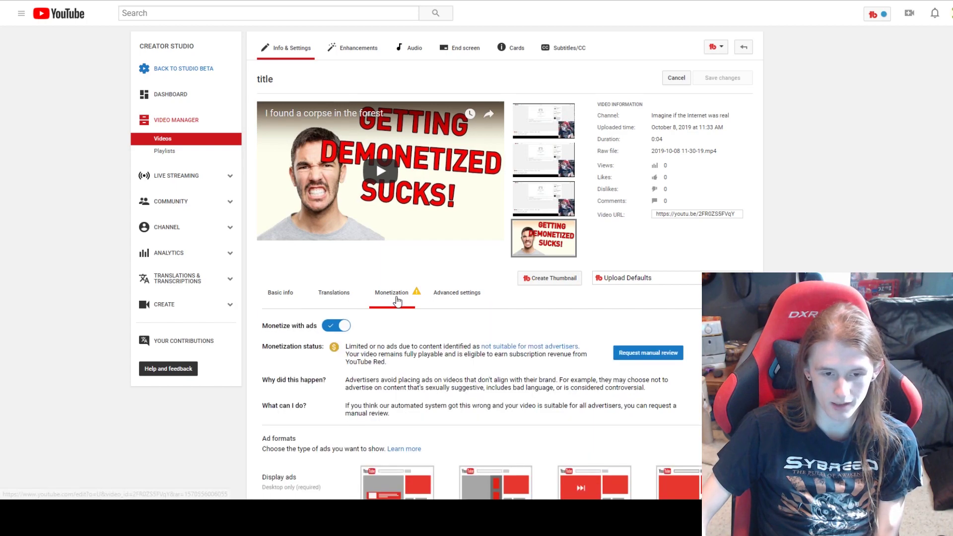
click(281, 294)
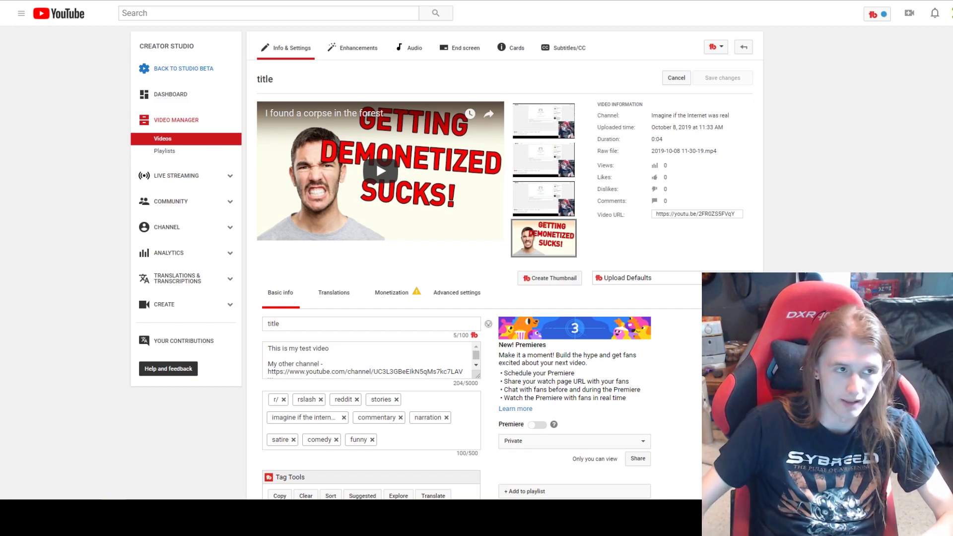
Switch to the YouTube Demonetization Words spreadsheet and look through the end of the Confirmed Demonetized Words list.
key(ctrl+Tab)
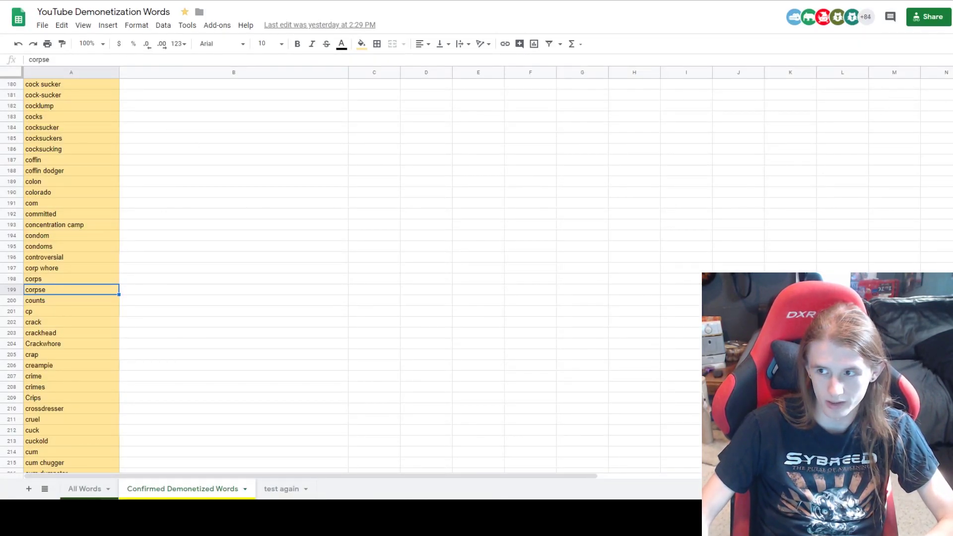
scroll(348, 273, down, 20)
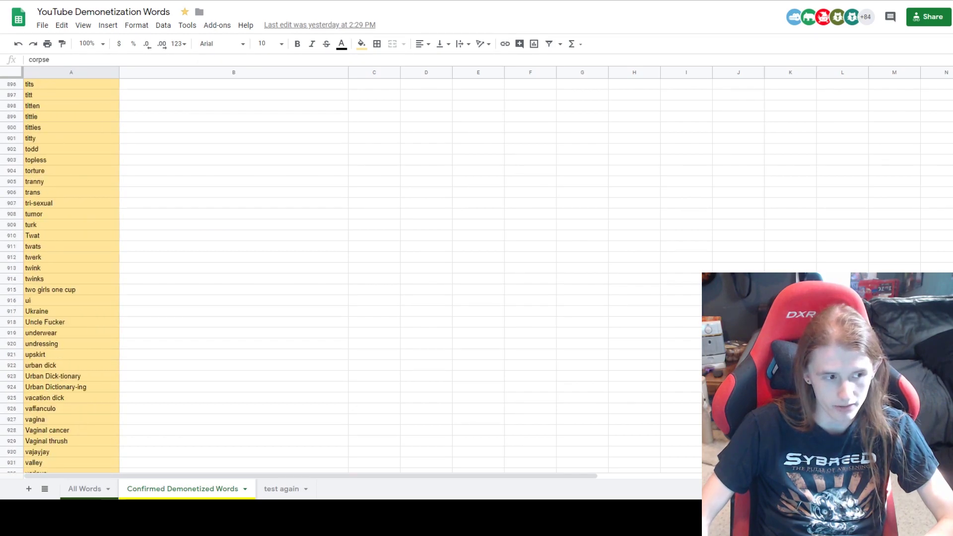
scroll(348, 273, up, 8)
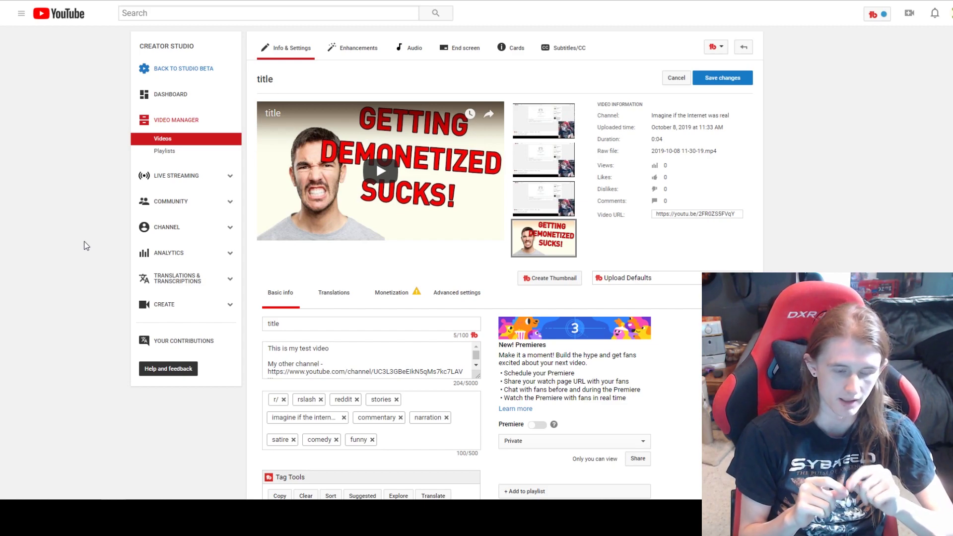
Return to the YouTube video editor, highlight the title and check the monetization status for the renamed video.
click(298, 330)
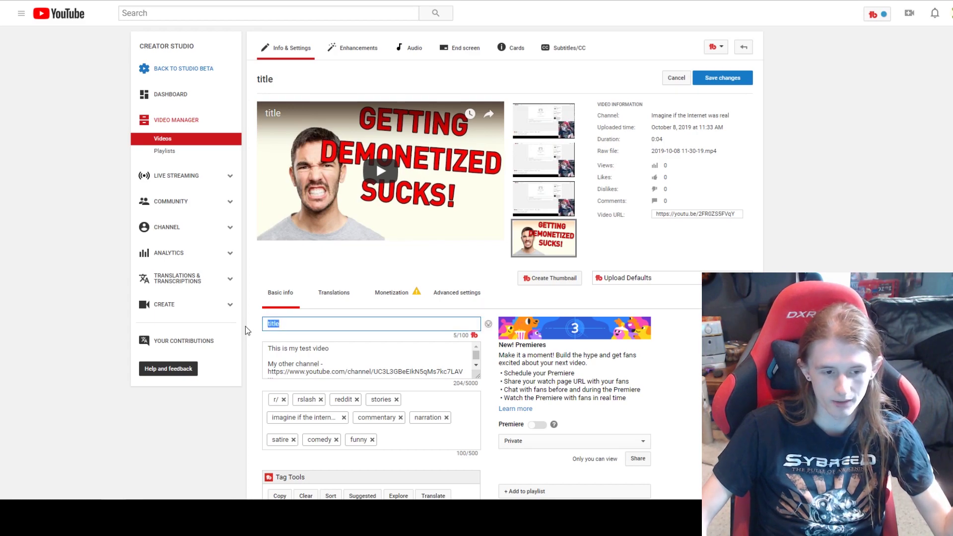
click(396, 296)
click(281, 295)
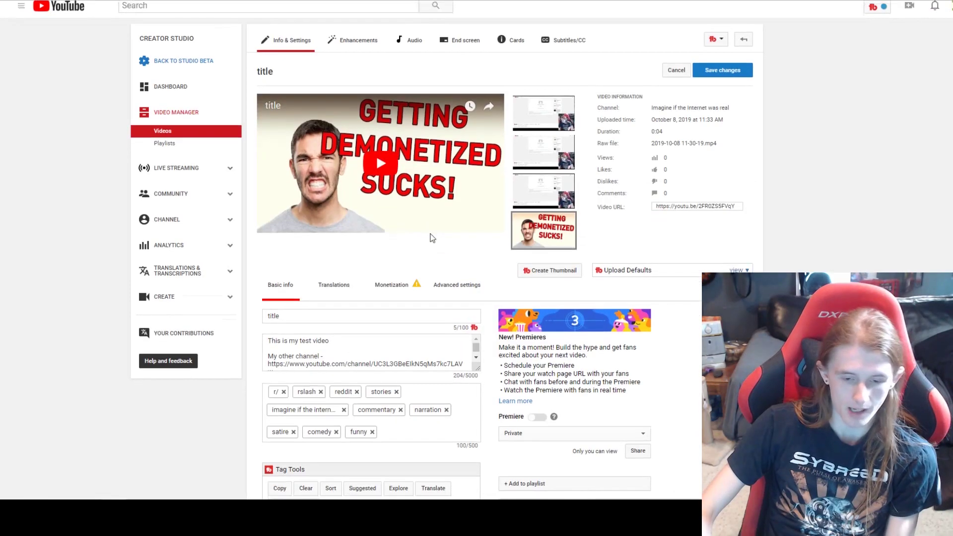
View the video's privacy options in the basic info, leaving it set to Private.
scroll(530, 318, down, 3)
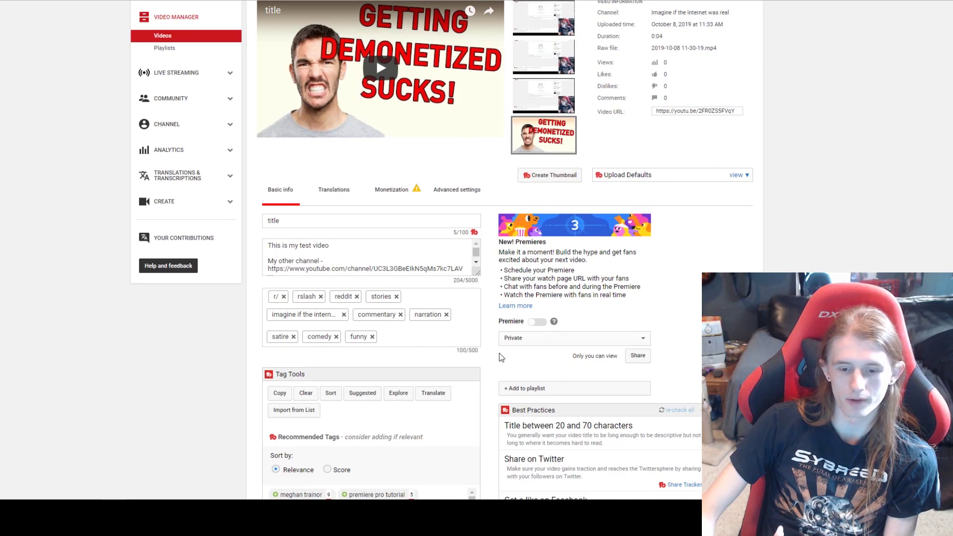
click(514, 341)
click(685, 336)
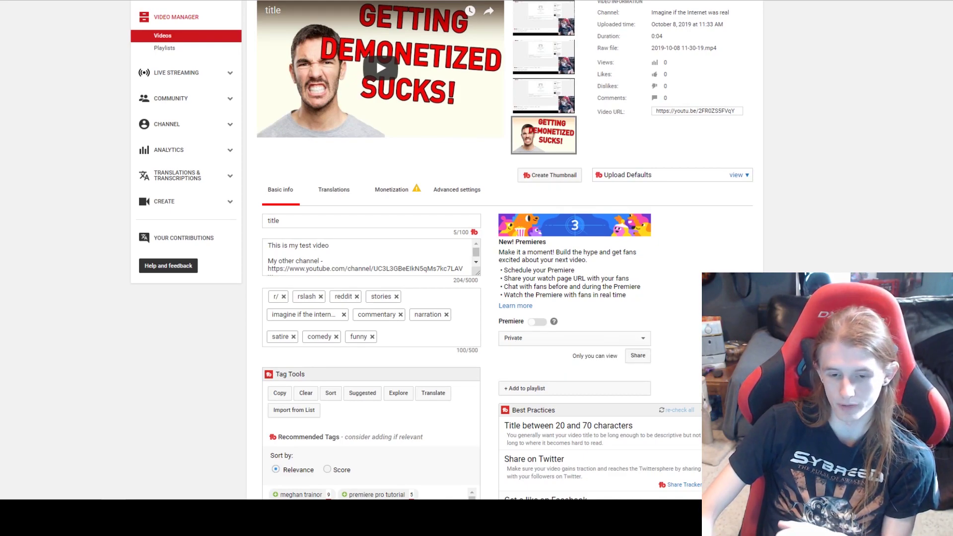
scroll(505, 268, up, 2)
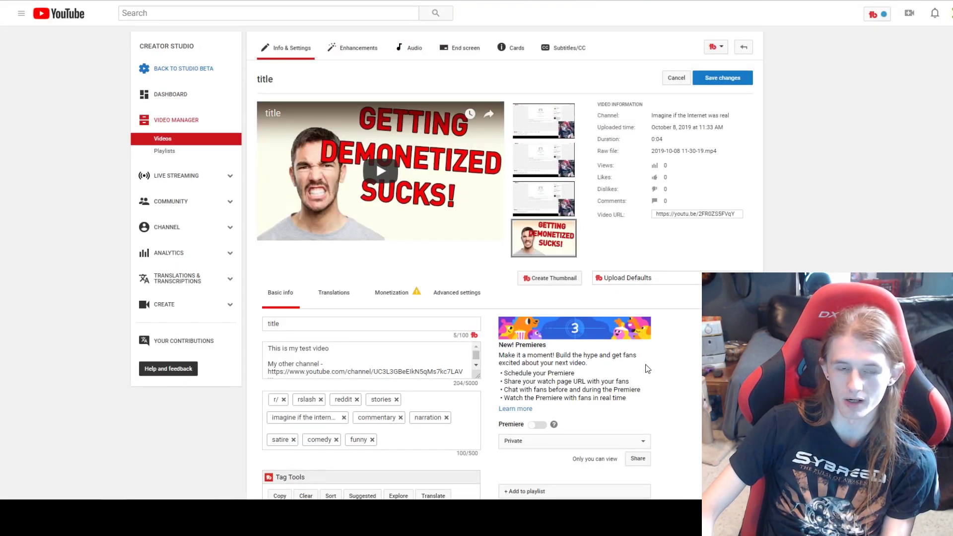
Recheck the monetization status while the custom thumbnail is still in use.
click(395, 293)
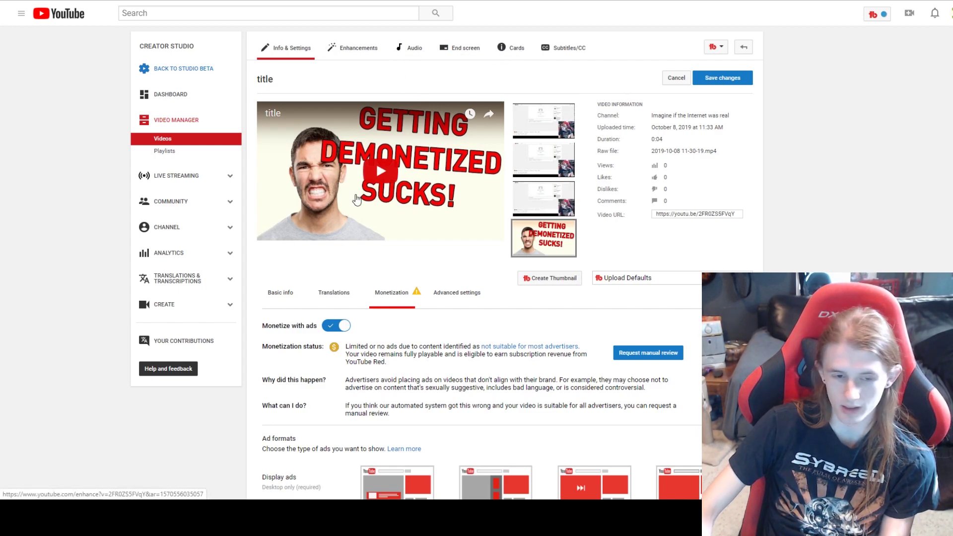
click(272, 295)
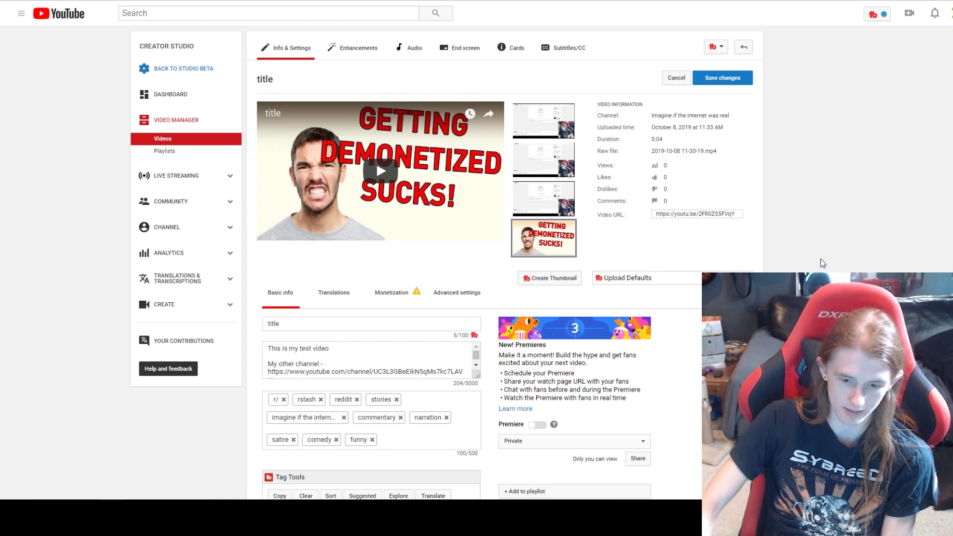
click(392, 292)
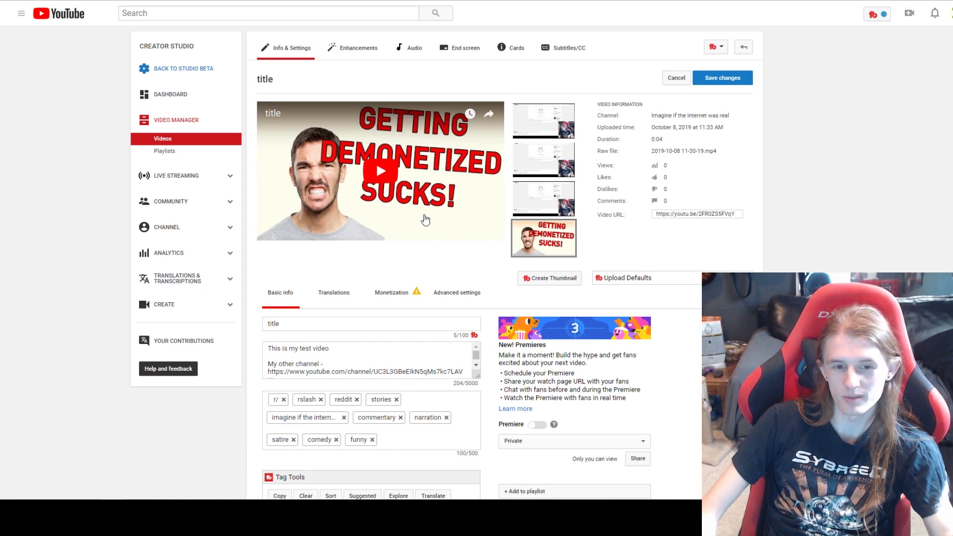
Replace the custom thumbnail with the third auto-generated thumbnail and save the changes.
mouse_move(568, 217)
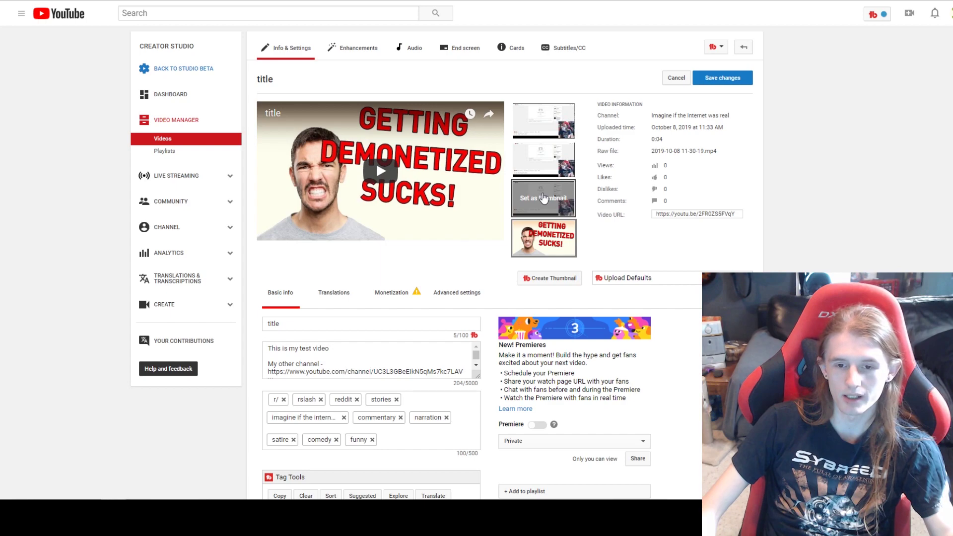
click(542, 197)
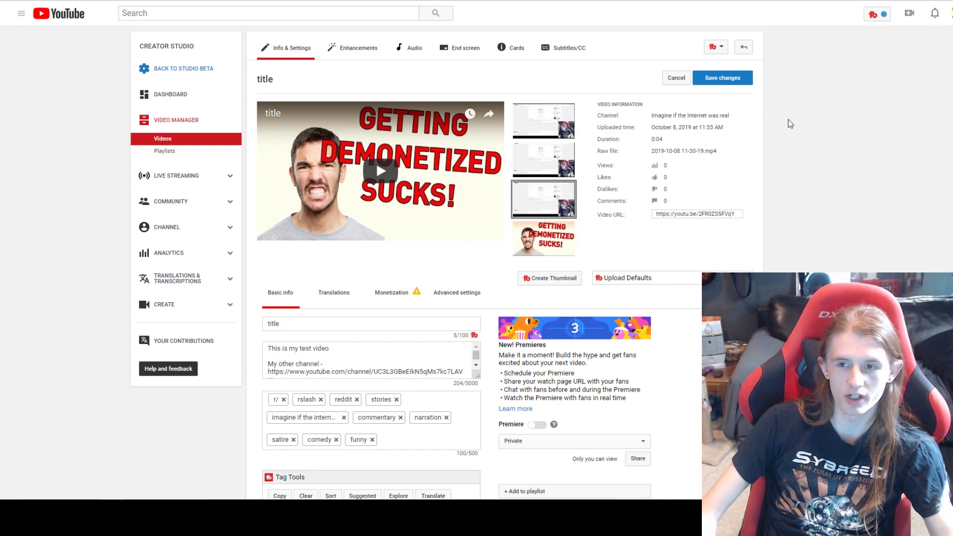
click(729, 78)
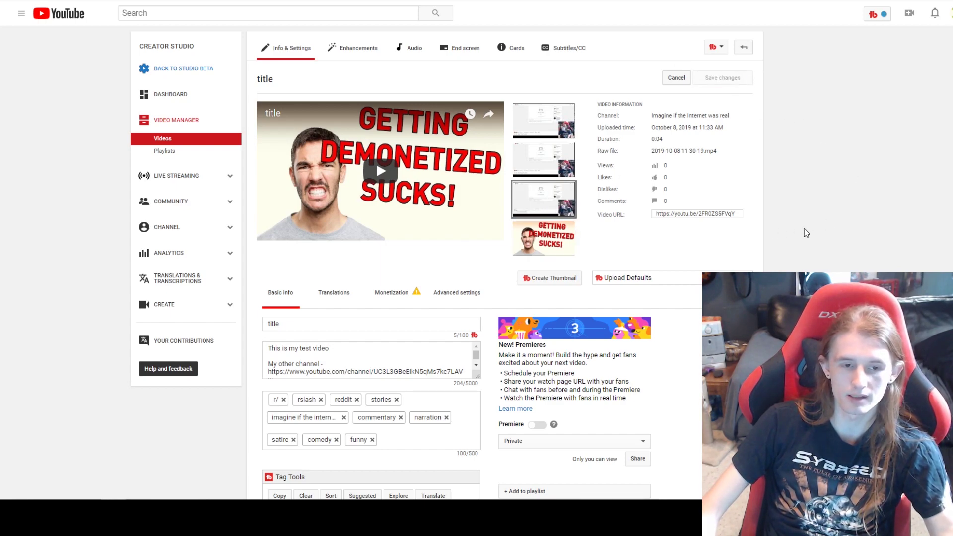
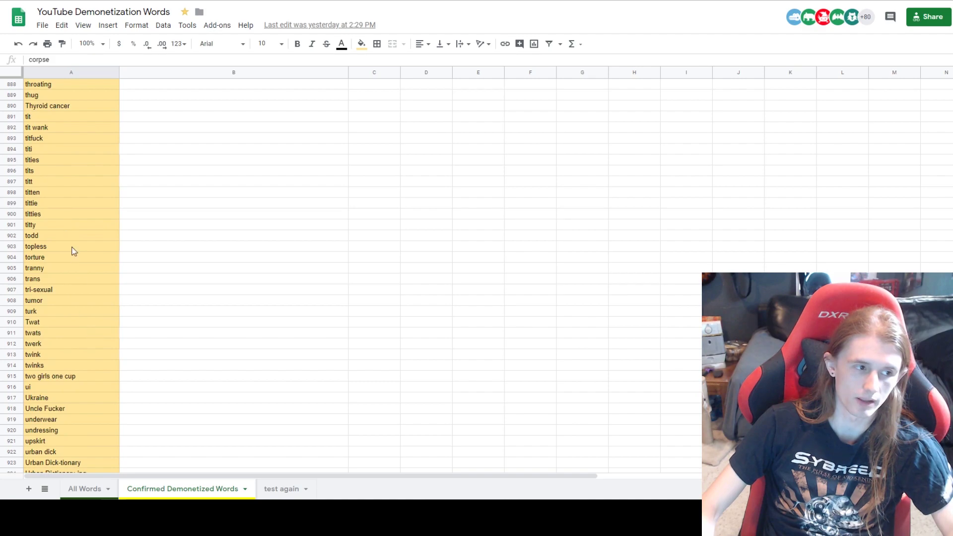
Switch to the demonetization words spreadsheet and browse back up through the Confirmed Demonetized Words list.
scroll(34, 249, up, 10)
scroll(52, 270, up, 3)
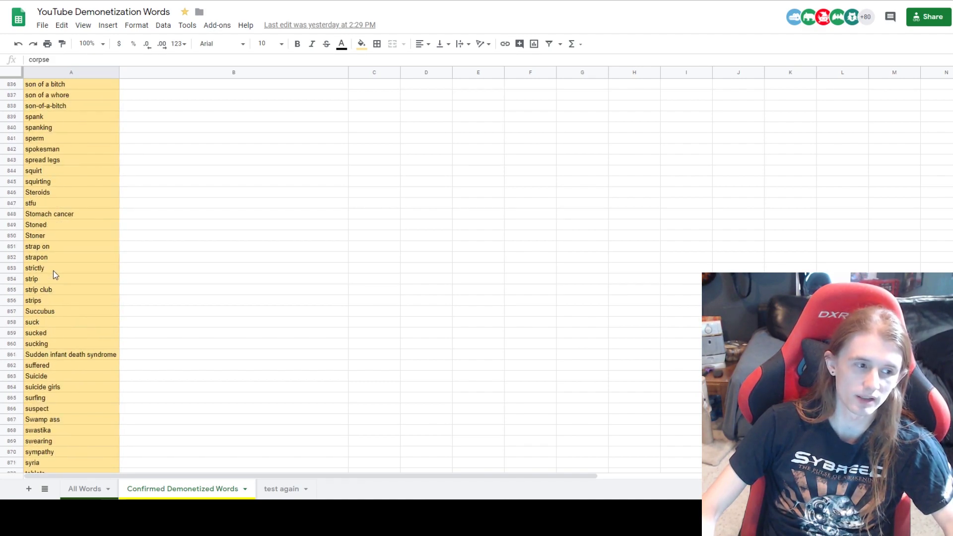
scroll(83, 262, up, 3)
scroll(77, 258, up, 8)
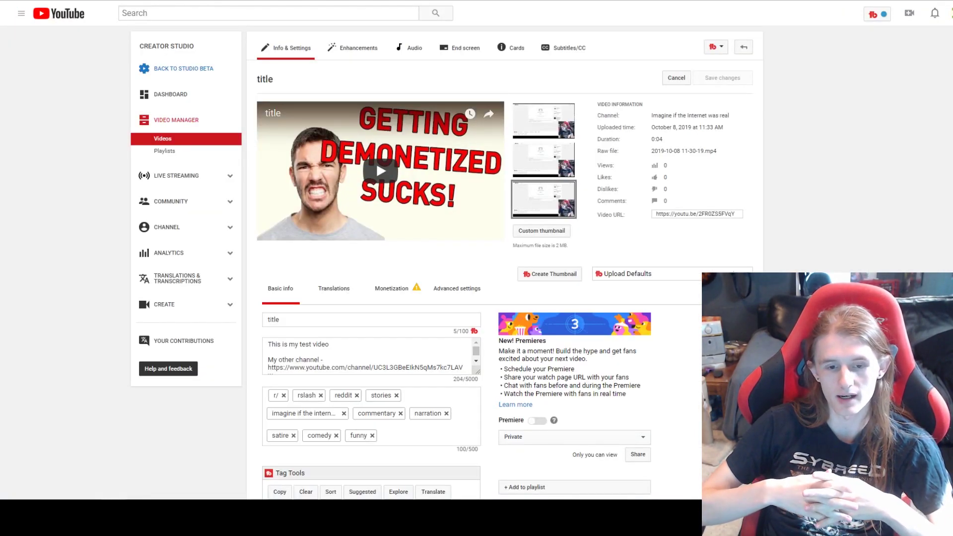
Return to the YouTube video editor, check the monetization status after the thumbnail change, and go back to the basic info.
click(394, 288)
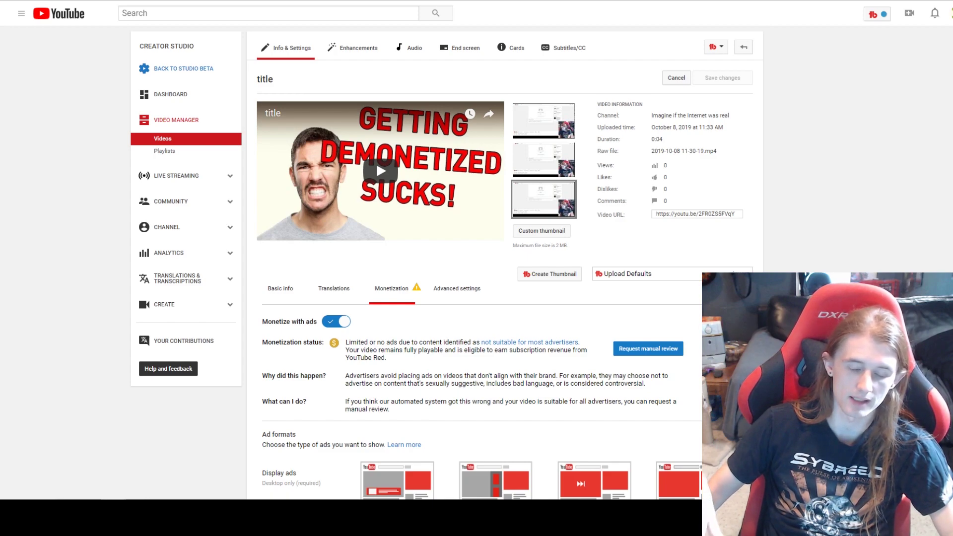
mouse_move(335, 348)
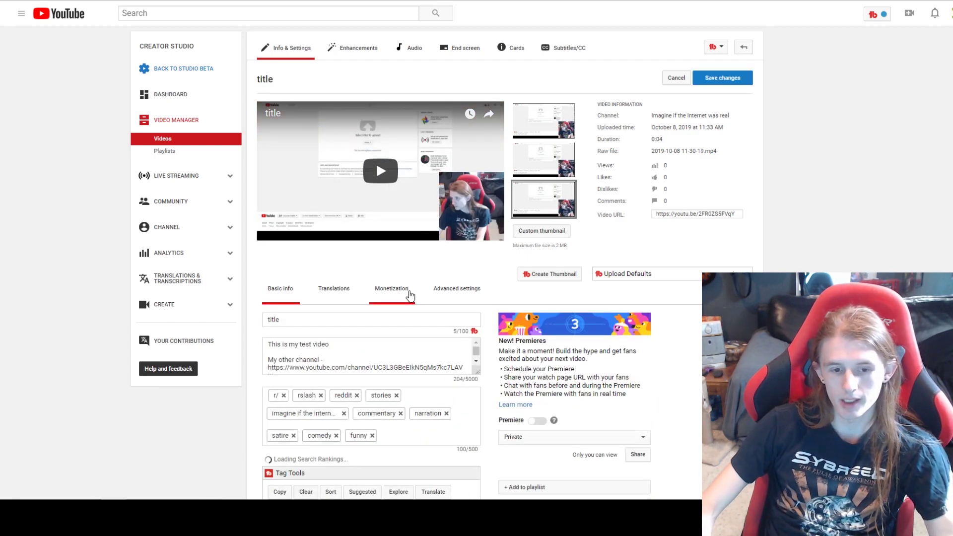
click(392, 288)
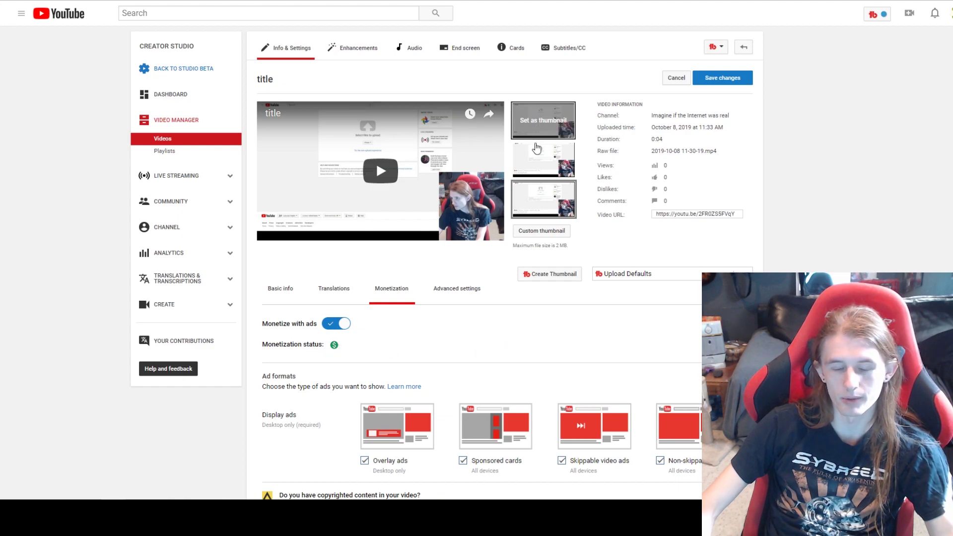
click(272, 300)
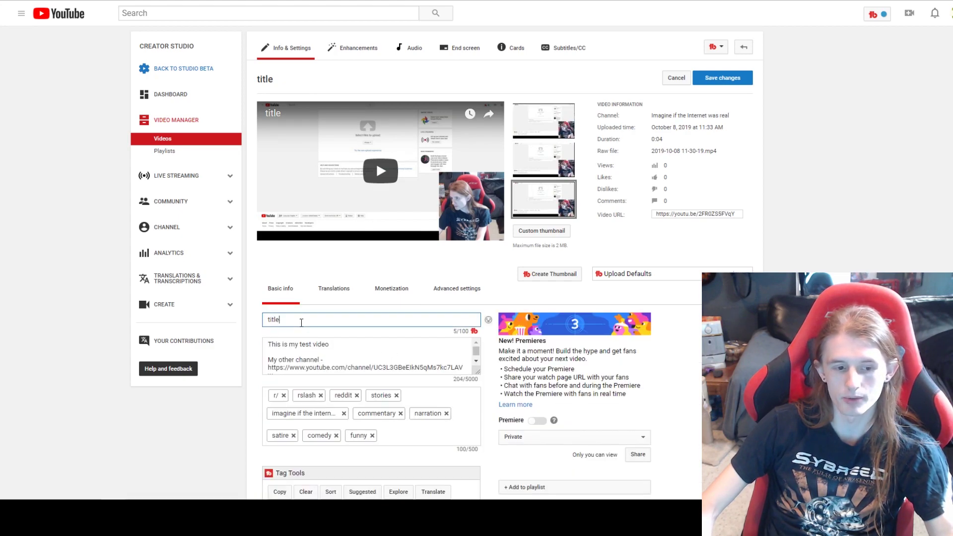